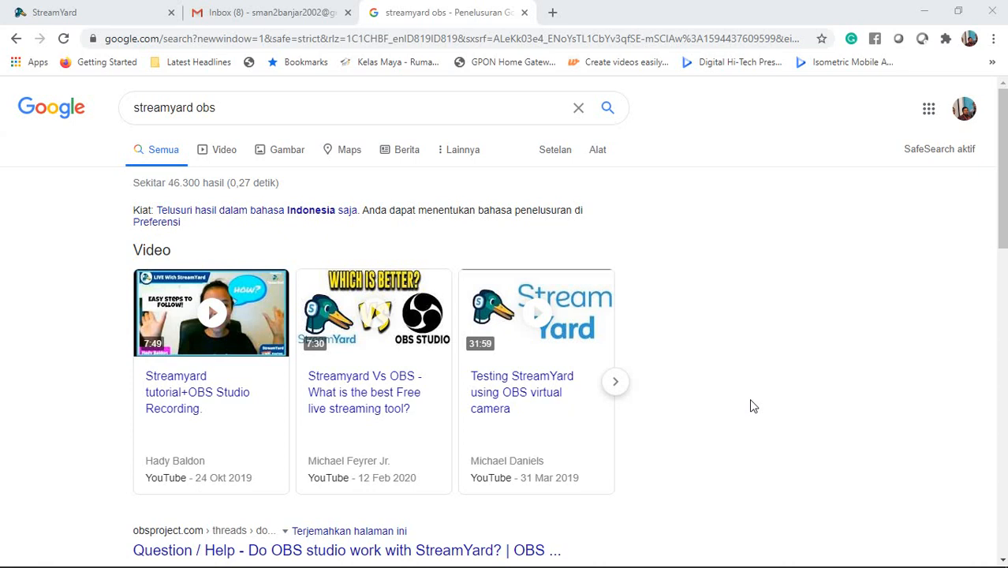
Step: Go to the StreamYard page and start account sign-up, requesting a login code with the school's e-mail address
left_click(96, 11)
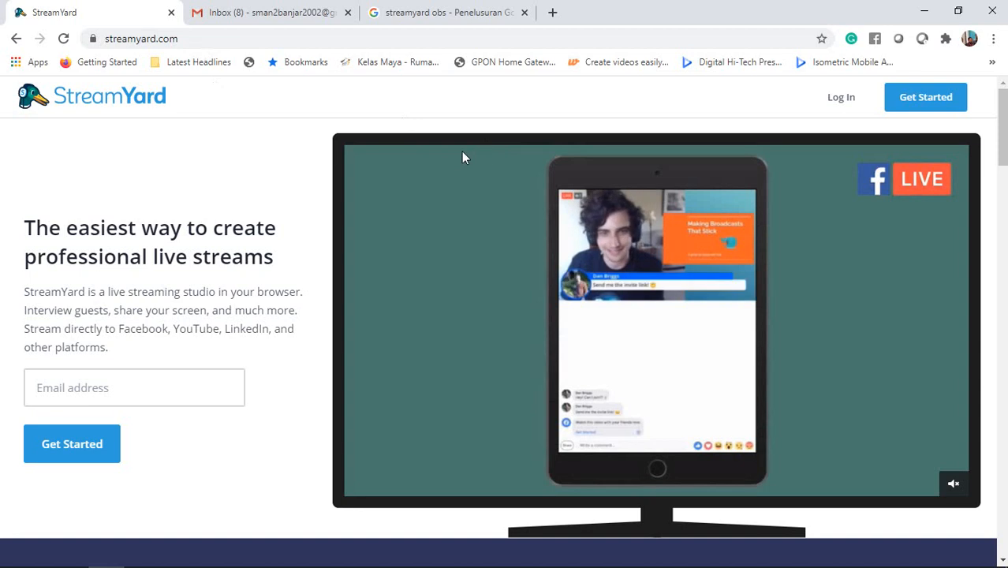
left_click(927, 96)
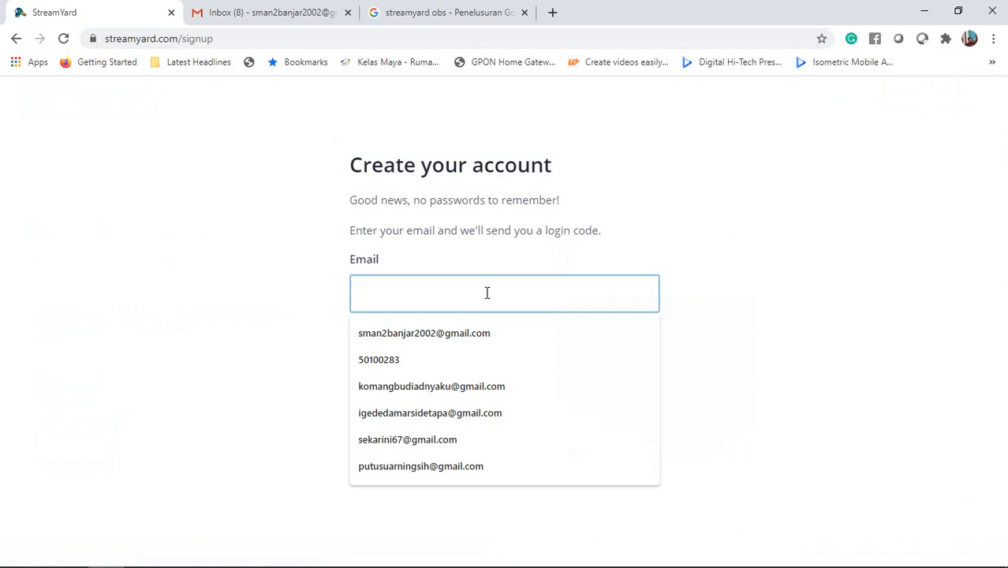
left_click(500, 323)
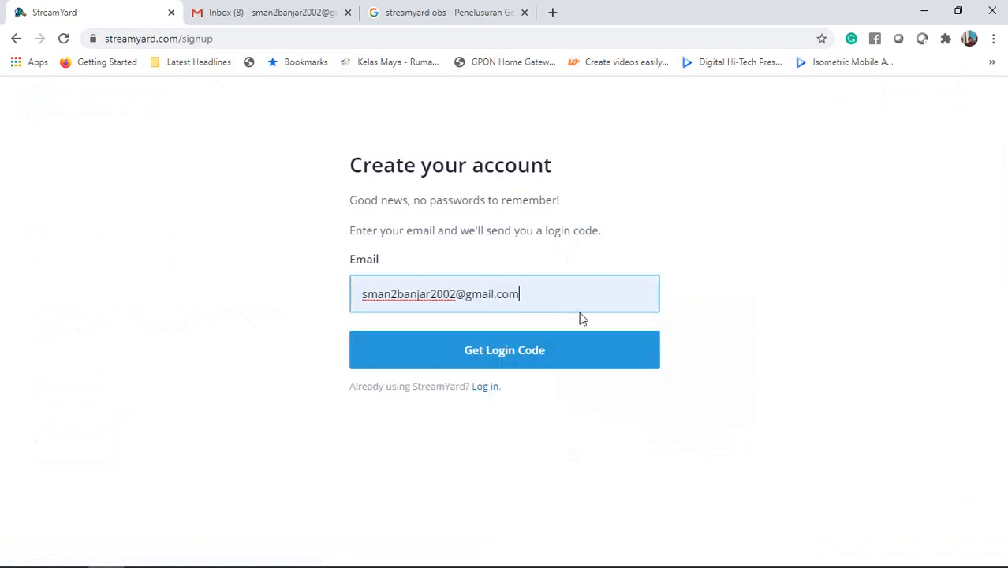
left_click(550, 360)
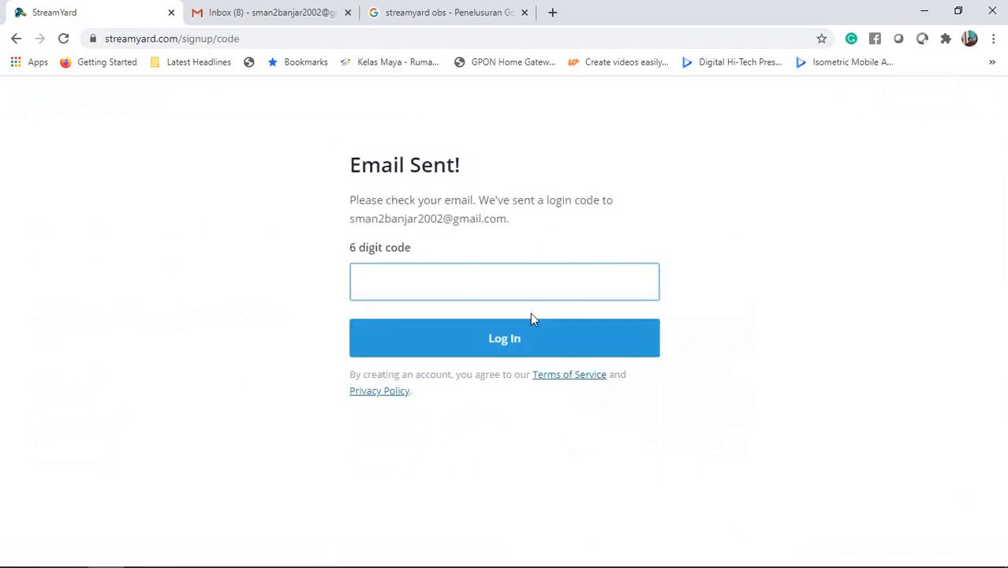
Step: Switch to Gmail, open the newest StreamYard Login Code e-mail and copy its login code
left_click(279, 13)
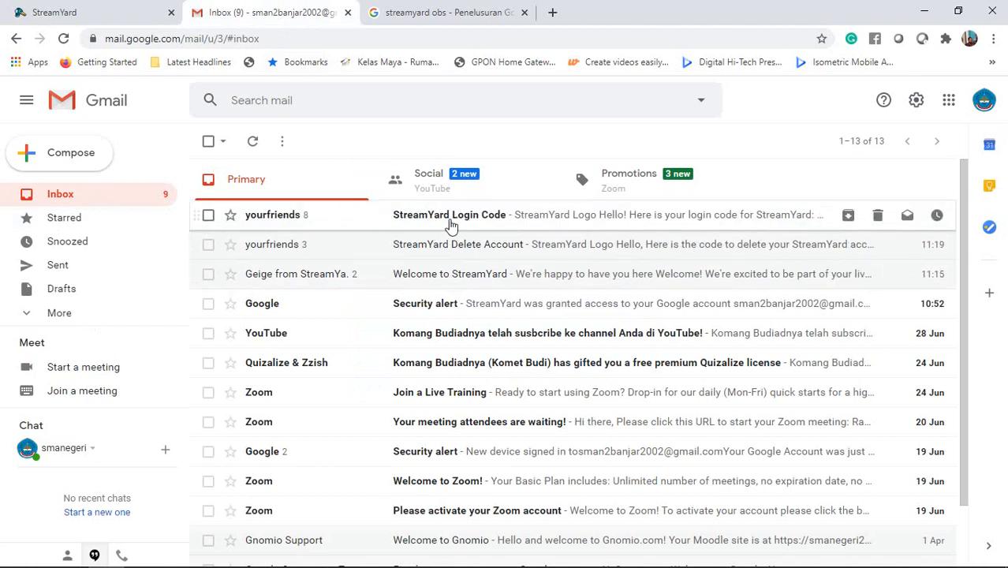
left_click(451, 225)
scroll(457, 489, "down", 2)
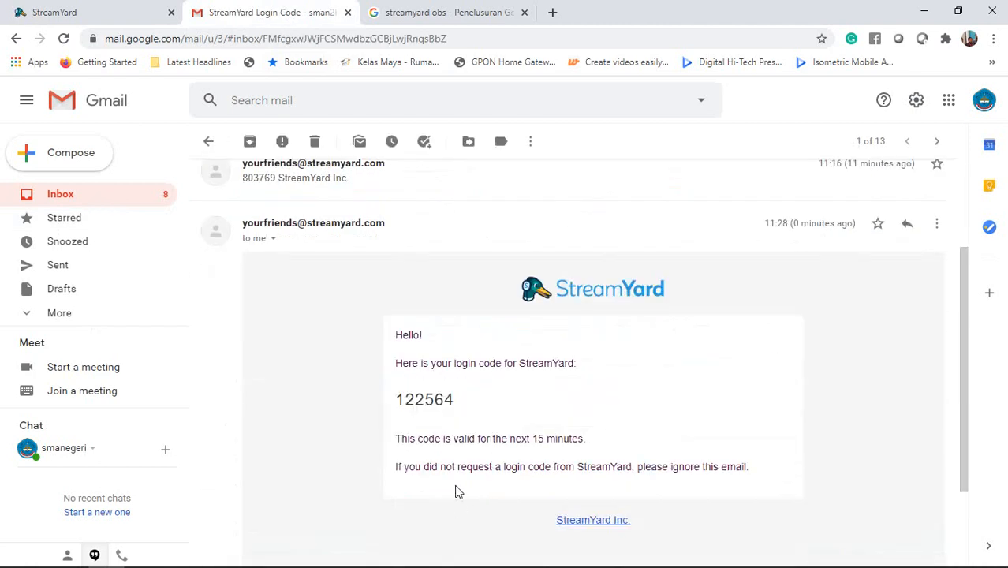
left_click_drag(469, 404, 397, 398)
left_click(459, 407)
left_click_drag(460, 406, 399, 401)
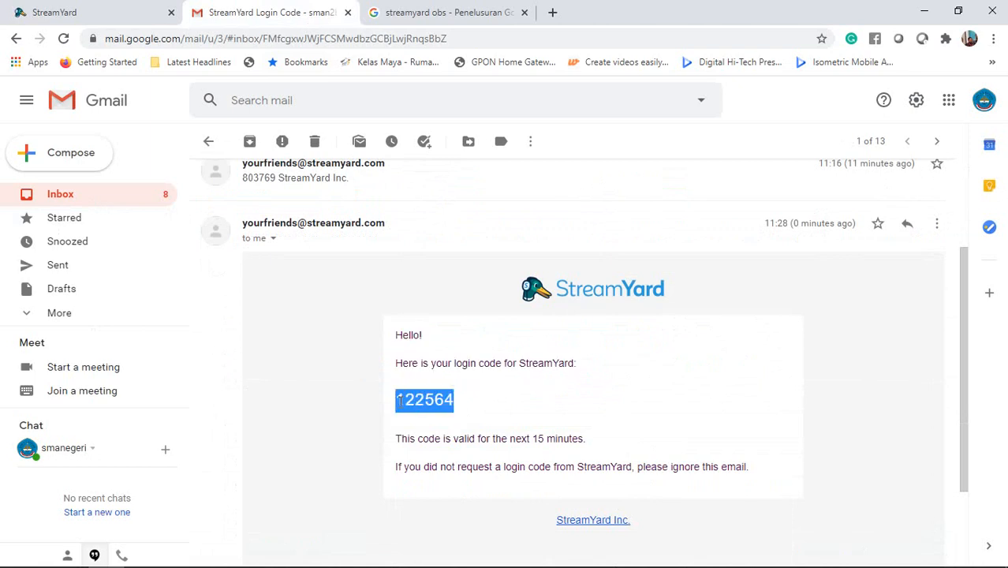
right_click(400, 402)
left_click(410, 415)
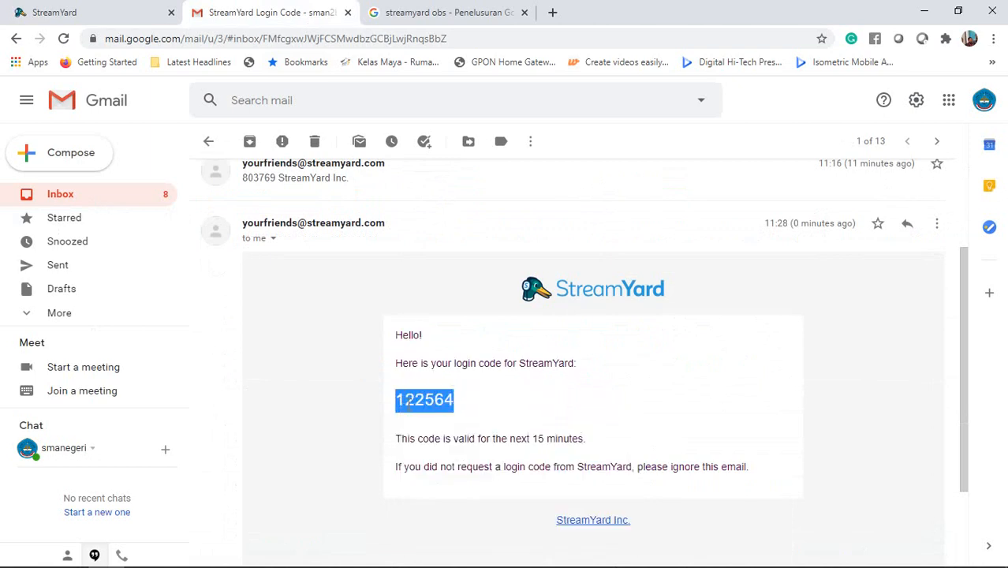
Step: Return to StreamYard, paste the emailed verification code into the 6 digit code field and log in
left_click(132, 11)
right_click(396, 281)
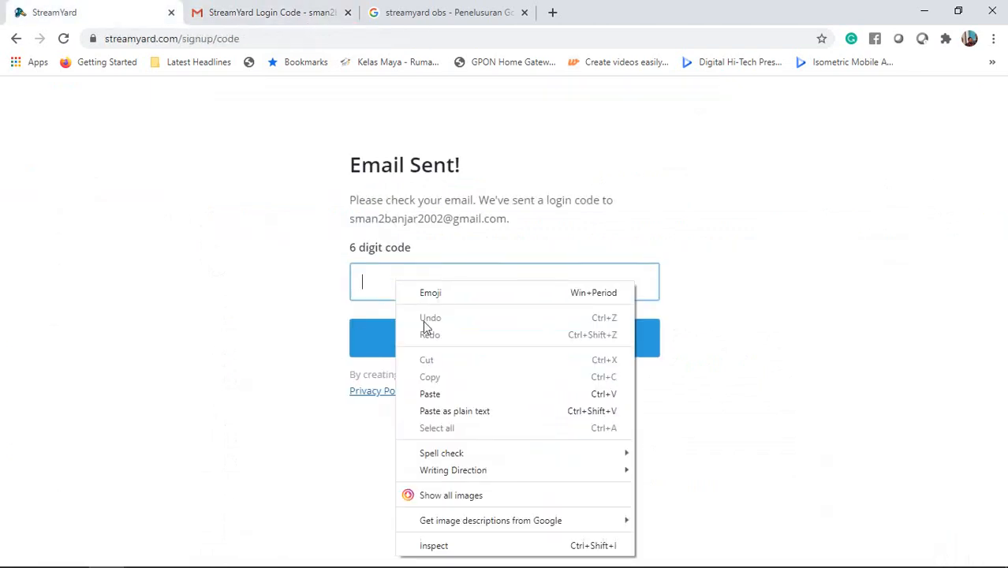
left_click(433, 411)
left_click(456, 348)
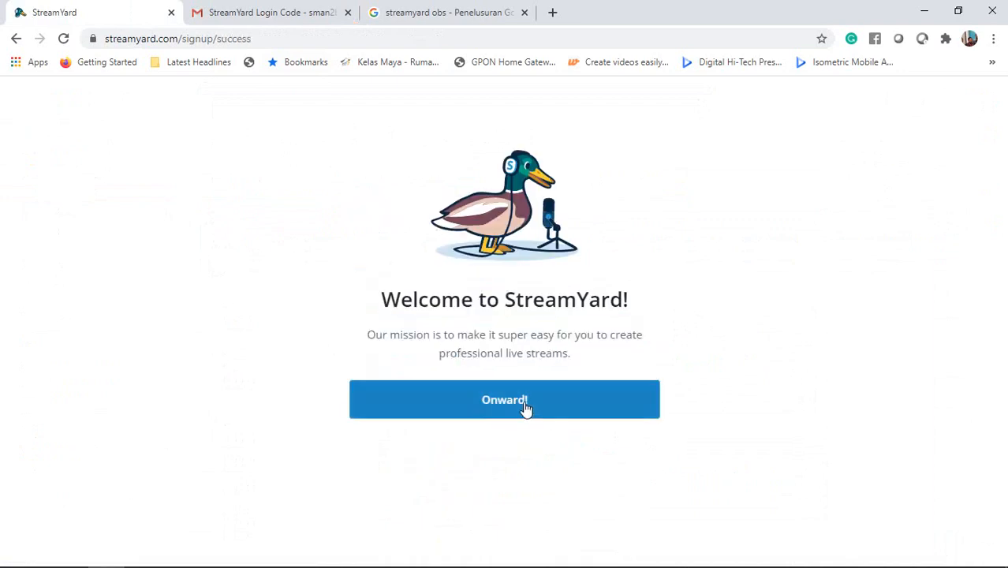
Step: Continue past the welcome page and connect the school account's YouTube channel as a destination, allowing StreamYard access
left_click(500, 410)
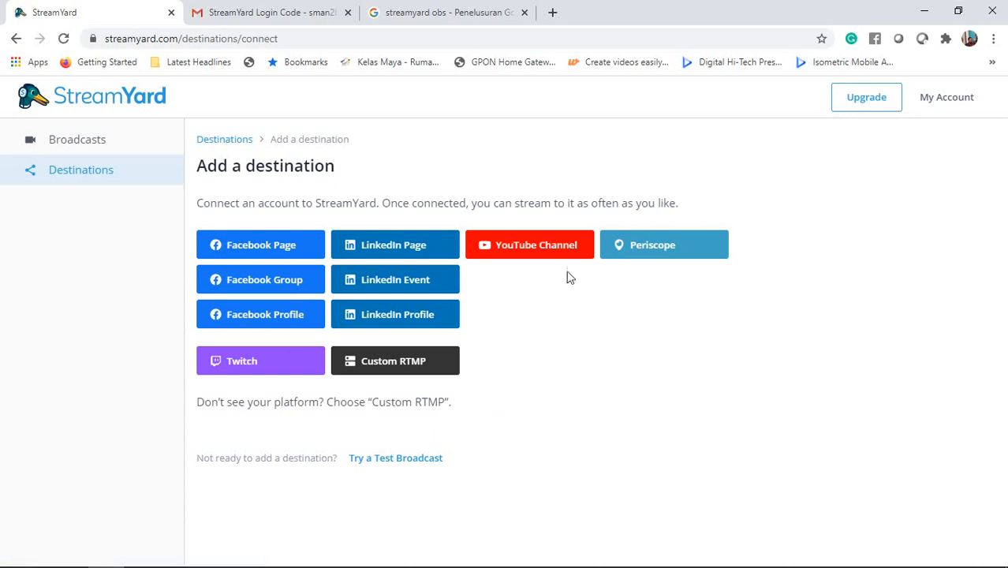
left_click(550, 249)
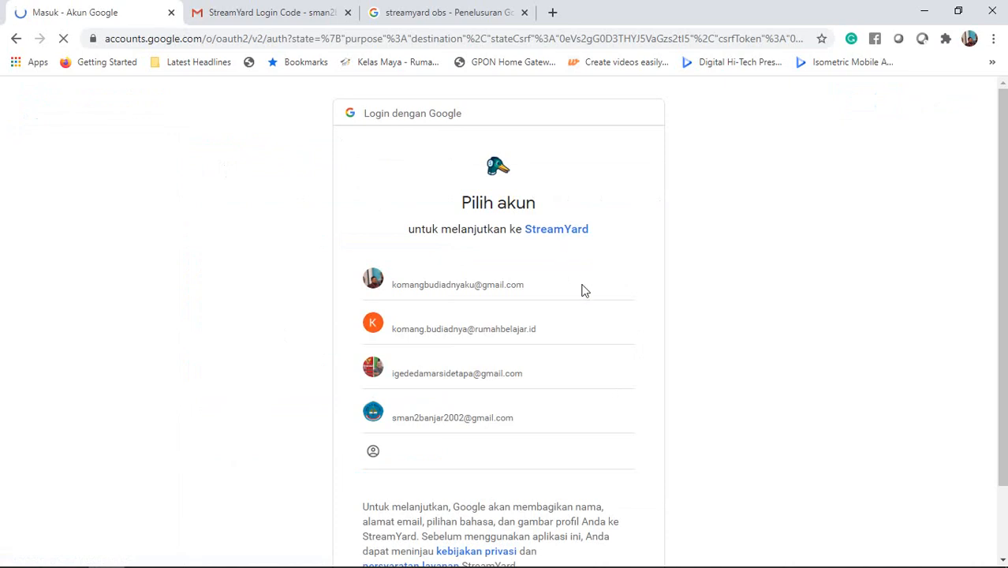
left_click(507, 418)
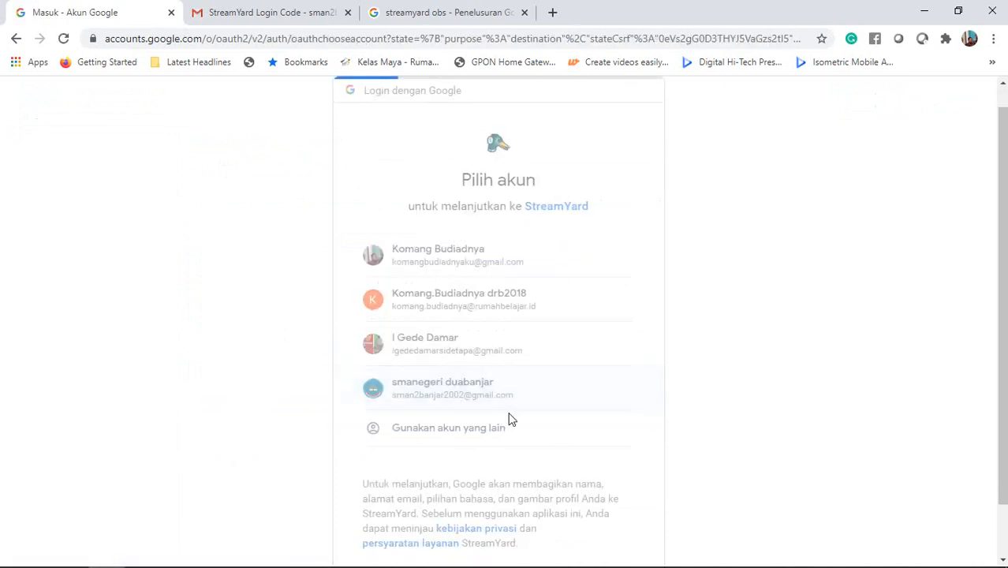
left_click(442, 317)
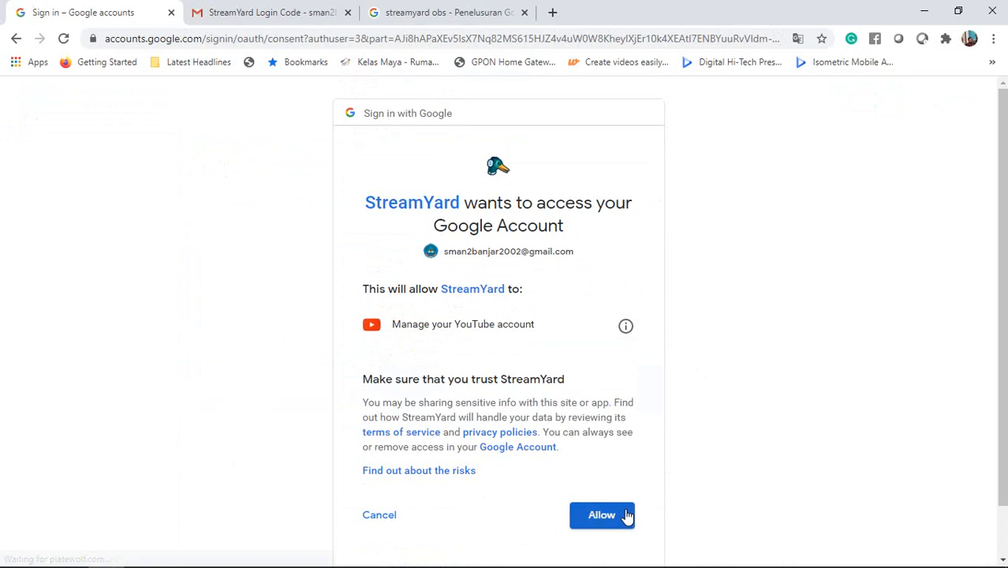
left_click(625, 515)
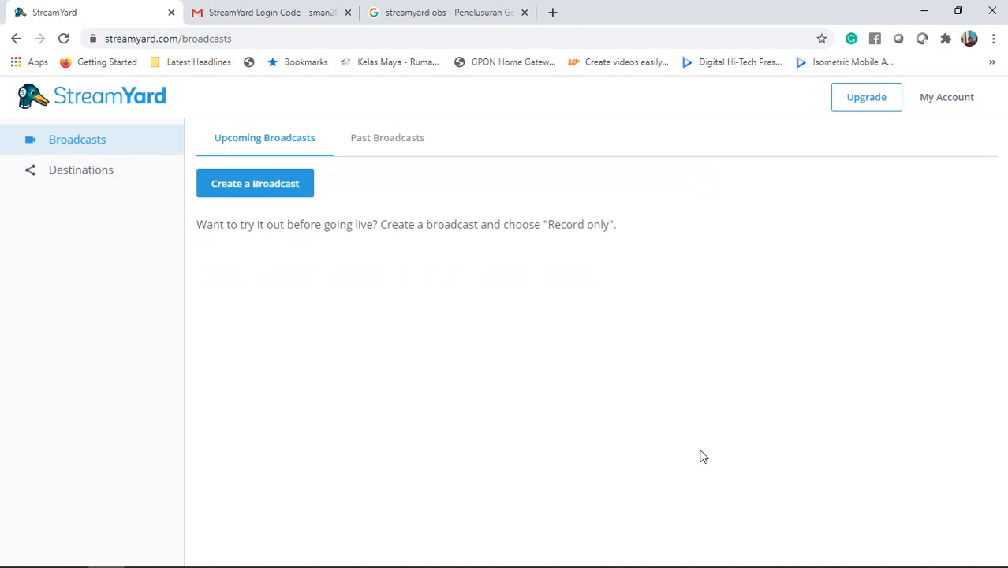
Step: Try to create a public broadcast to the YouTube channel with MPLS 2020 as title and description, and close the dialog
left_click(245, 196)
left_click(326, 187)
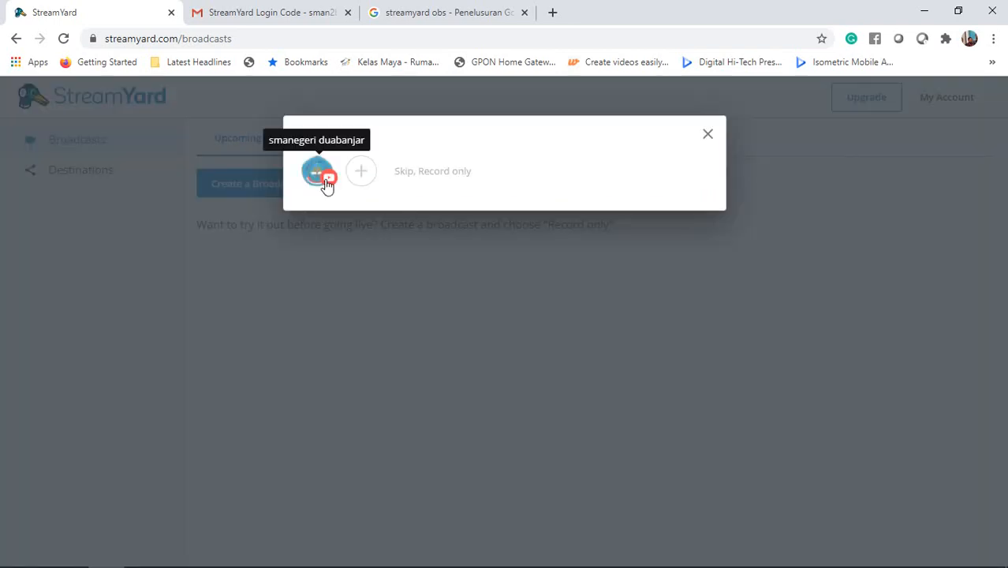
left_click(358, 243)
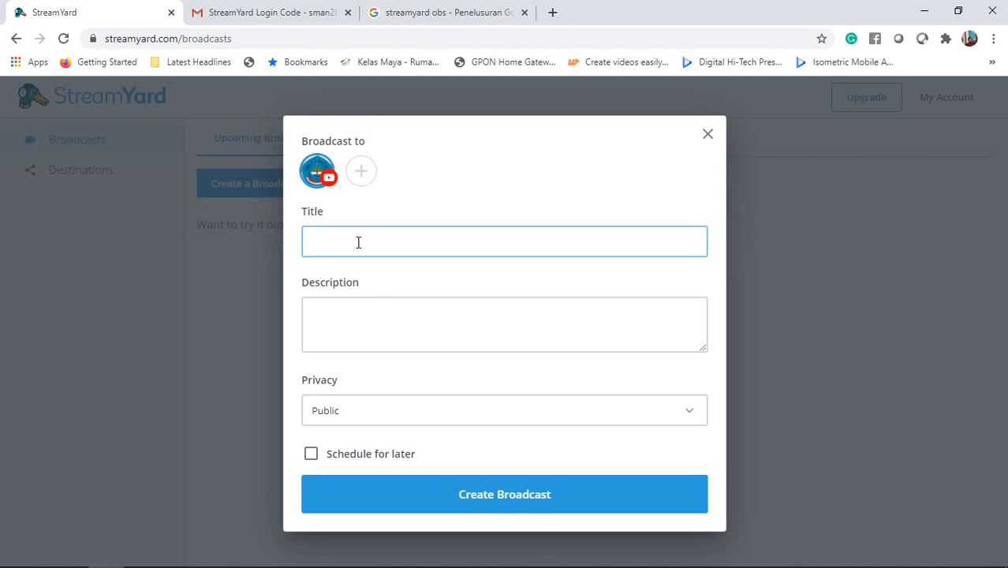
type("MPLS 2020")
key("ctrl+a")
right_click(335, 250)
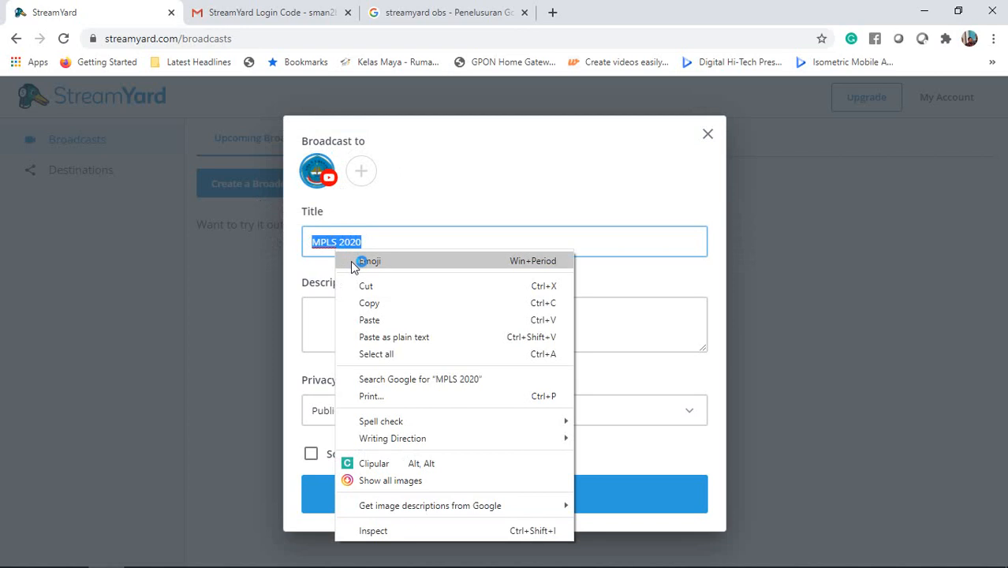
left_click(360, 301)
right_click(336, 327)
left_click(388, 172)
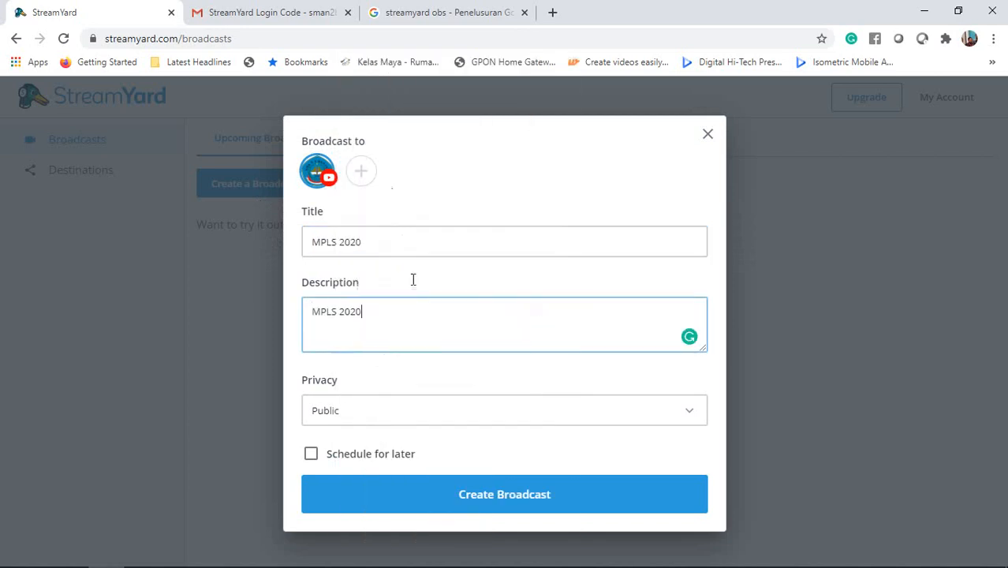
left_click(489, 504)
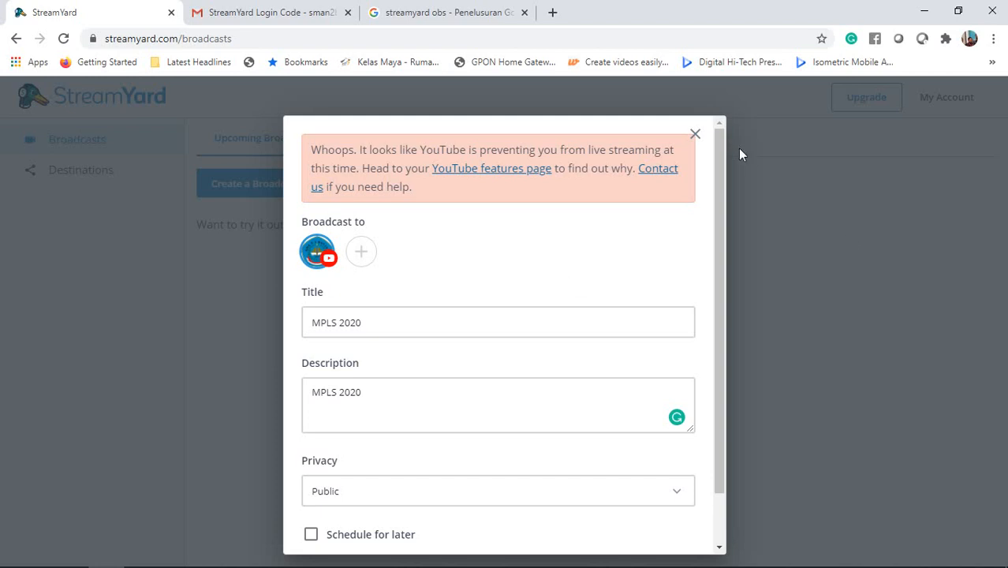
left_click(695, 135)
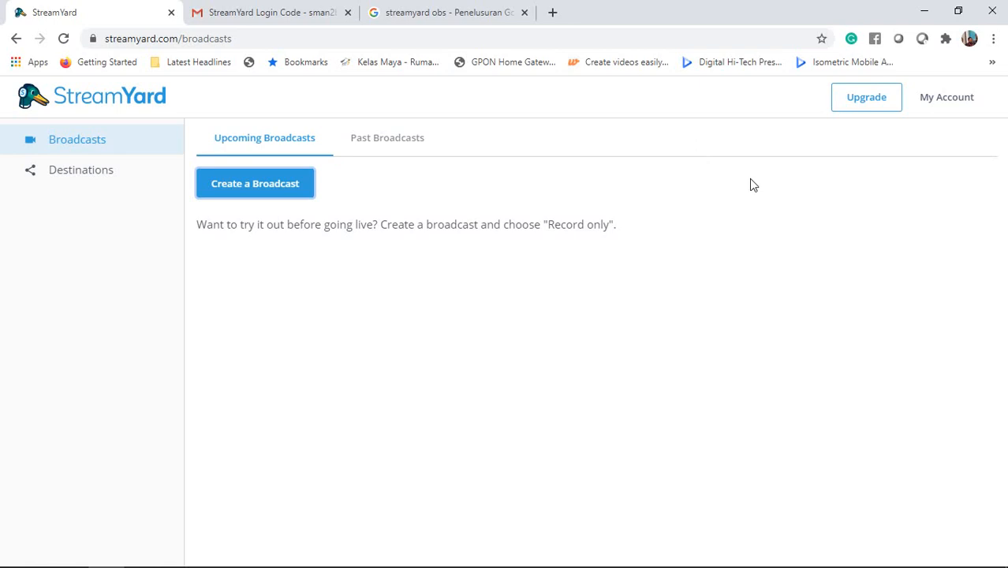
Step: Log out and log in with the personal account's e-mail address and the verification code sent to it
left_click(935, 100)
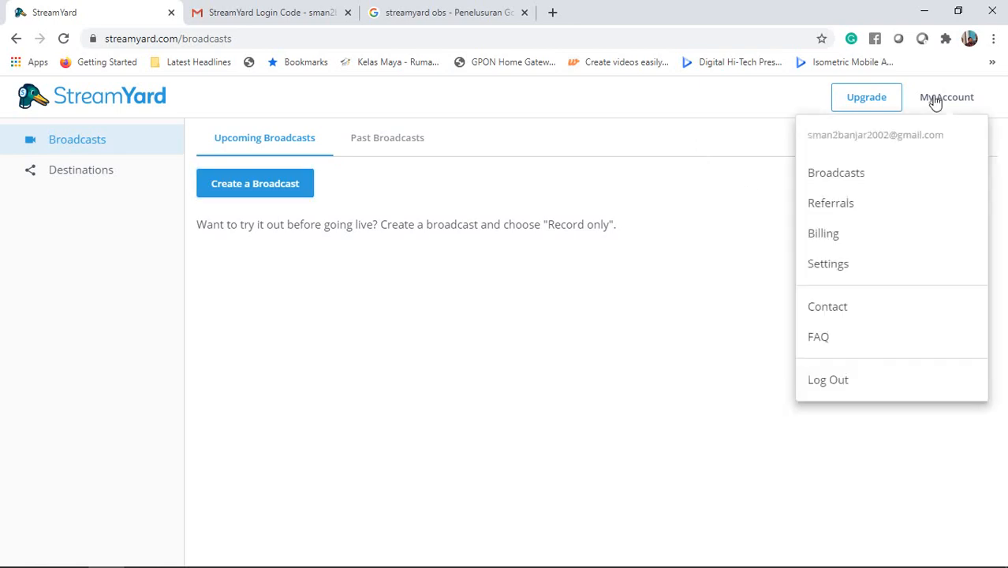
left_click(830, 380)
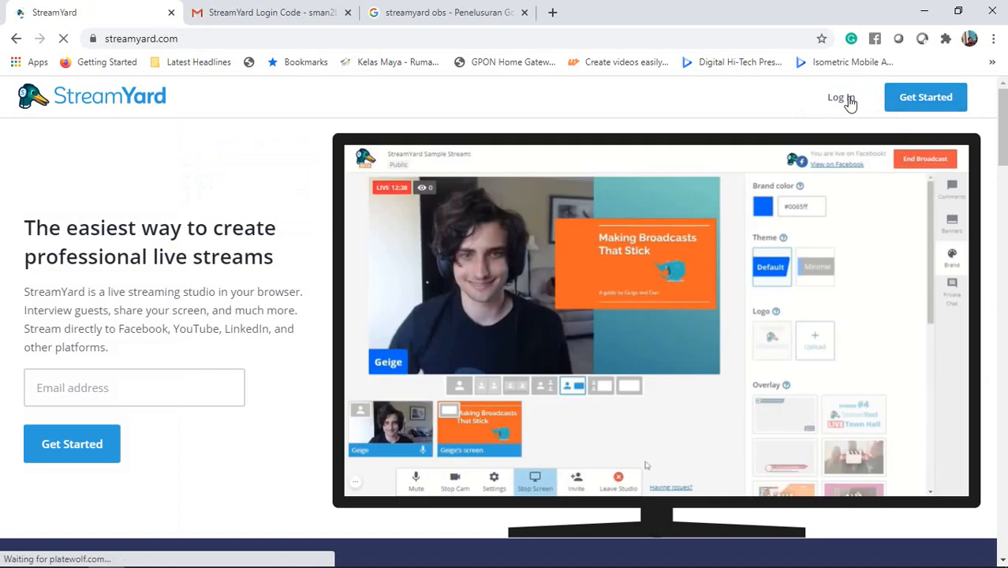
left_click(841, 98)
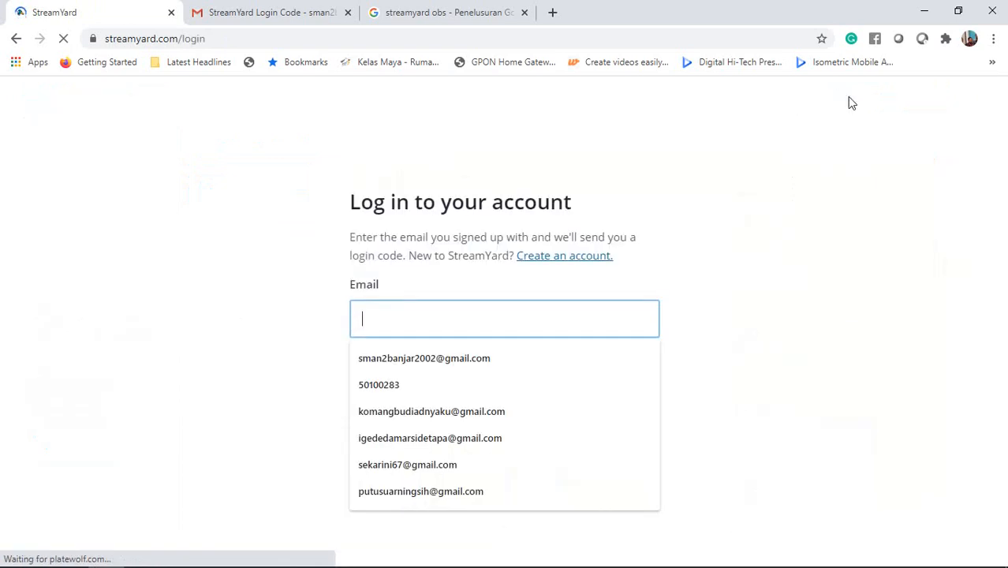
left_click(423, 412)
left_click(522, 385)
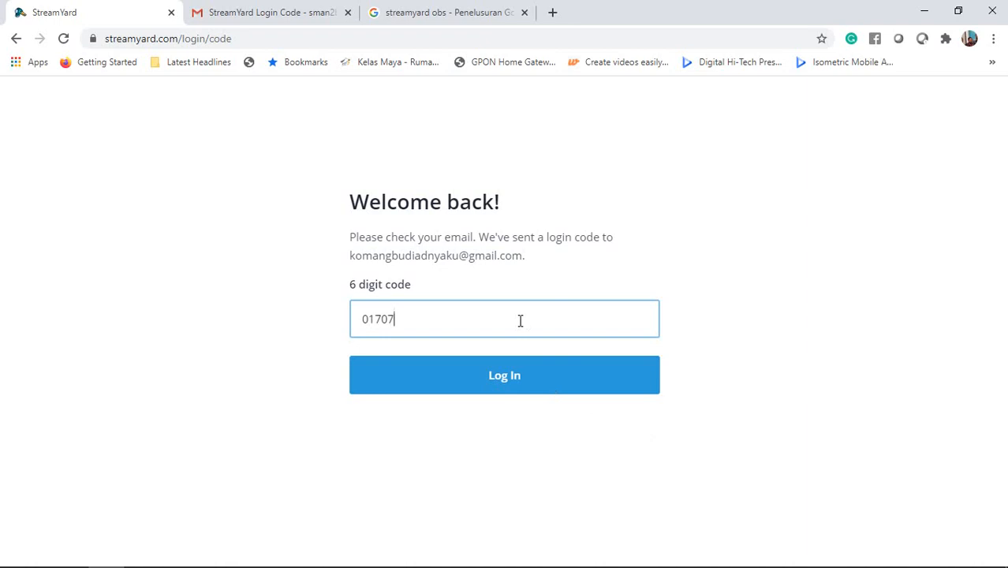
left_click(459, 379)
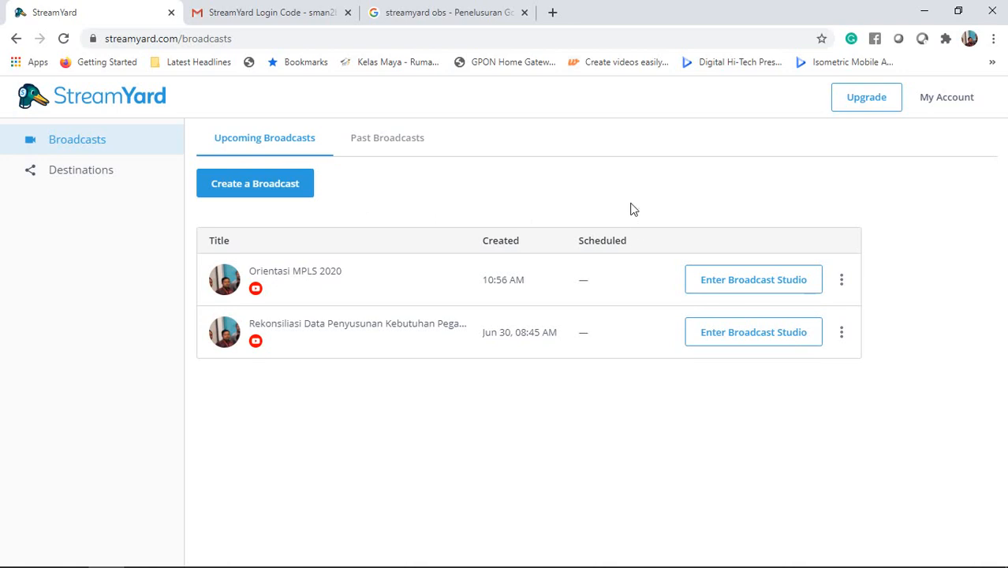
Step: Start a new broadcast to the YouTube channel and try adding the Facebook account as a second destination
left_click(269, 183)
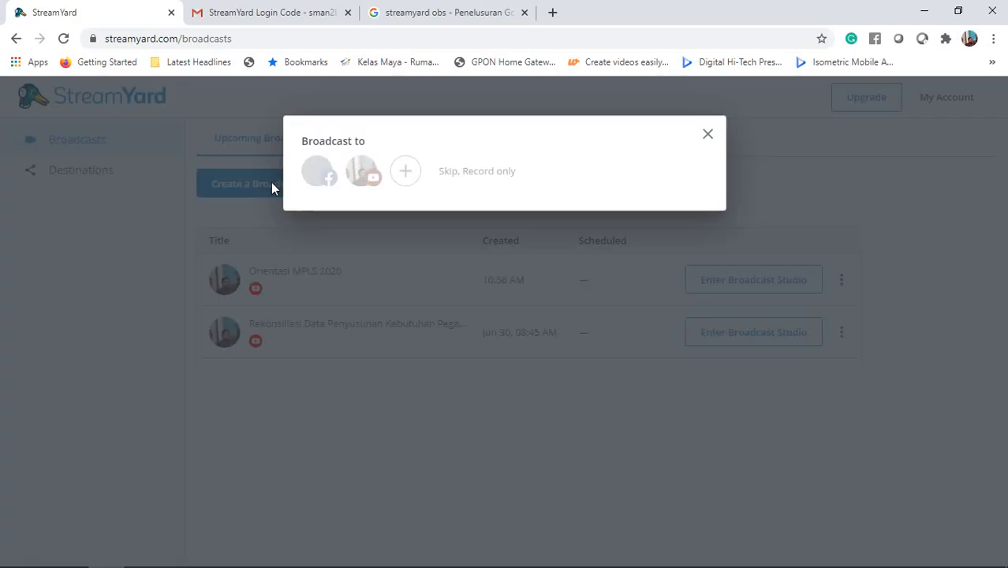
left_click(360, 176)
left_click(346, 247)
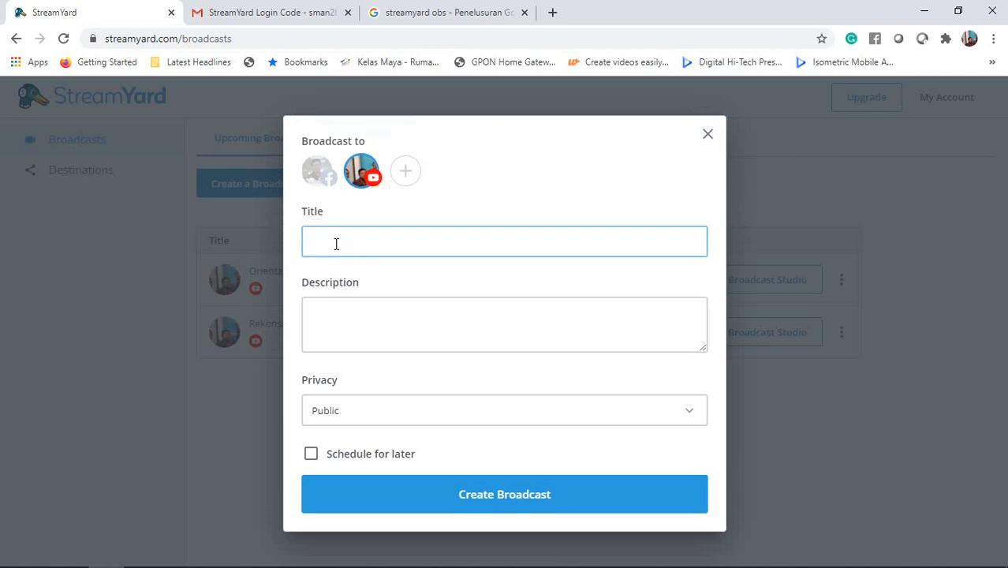
left_click(314, 175)
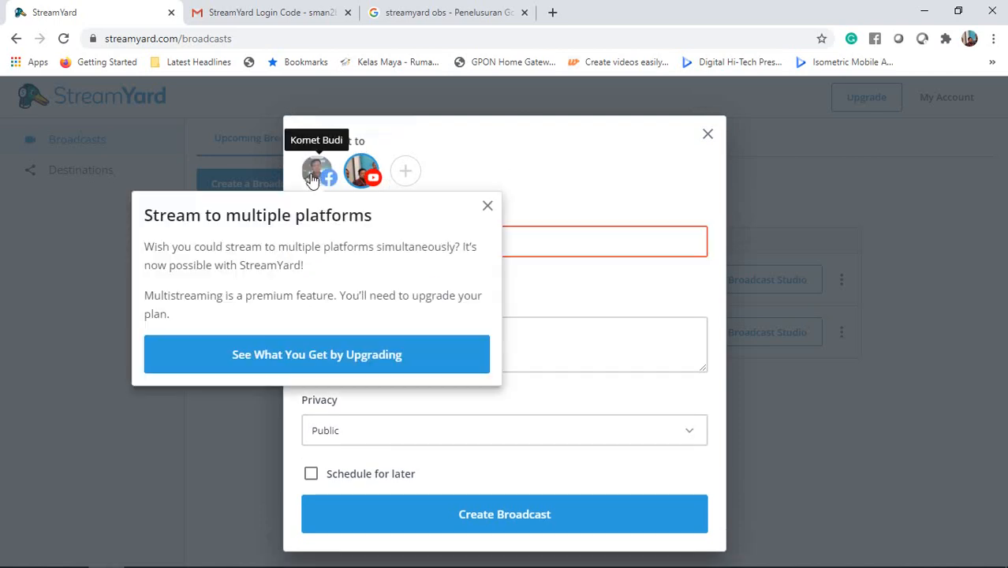
left_click(487, 206)
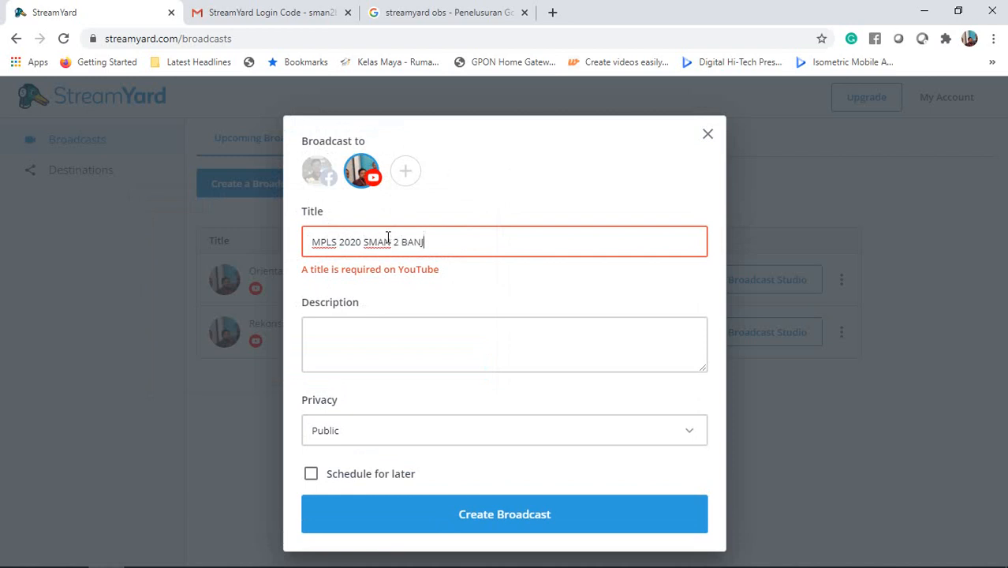
Step: Use MPLS 2020 SMAN 2 BANJAR as both title and description, and create the public broadcast
left_click_drag(438, 241, 308, 249)
key("ctrl+c")
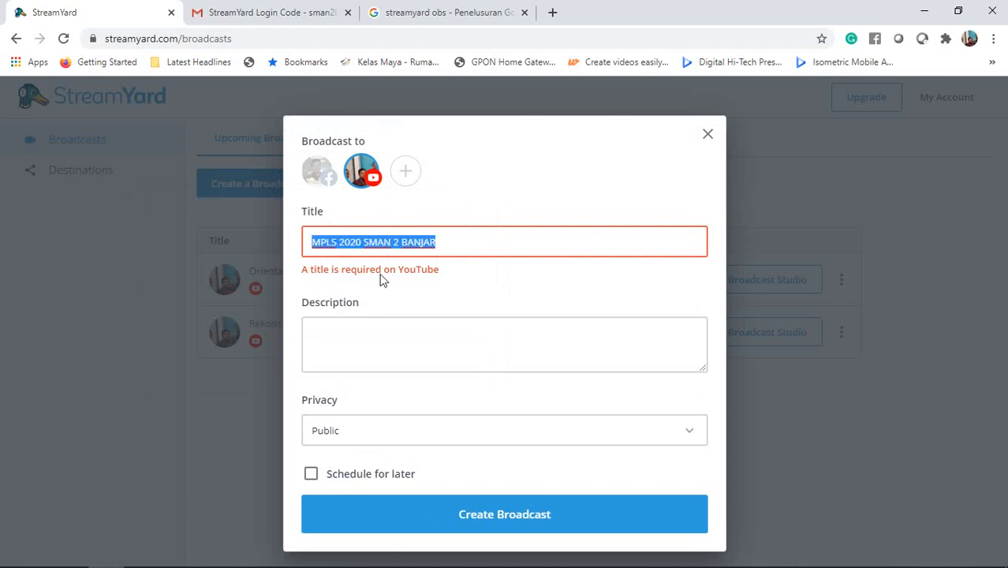
left_click(388, 338)
key("ctrl+v")
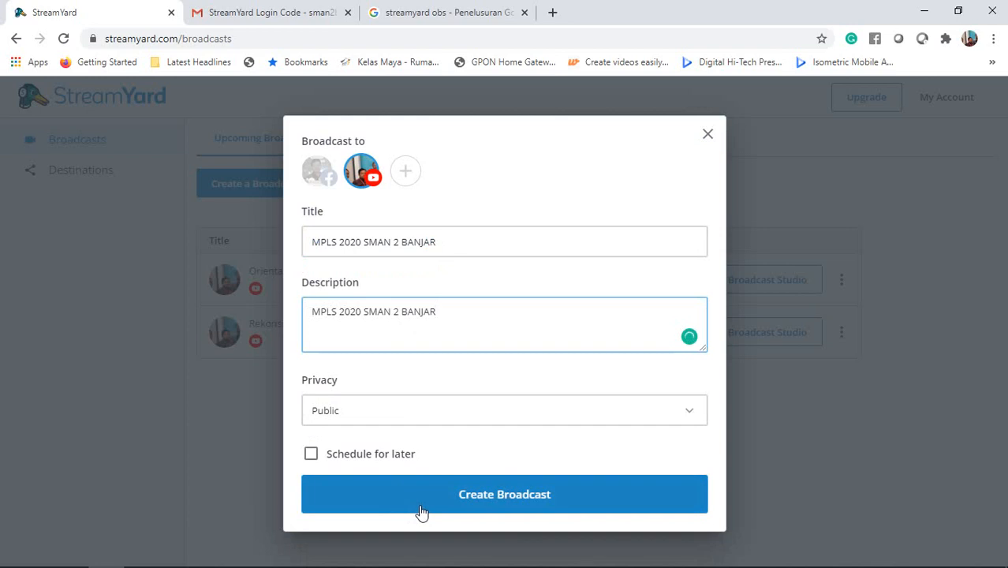
left_click(423, 508)
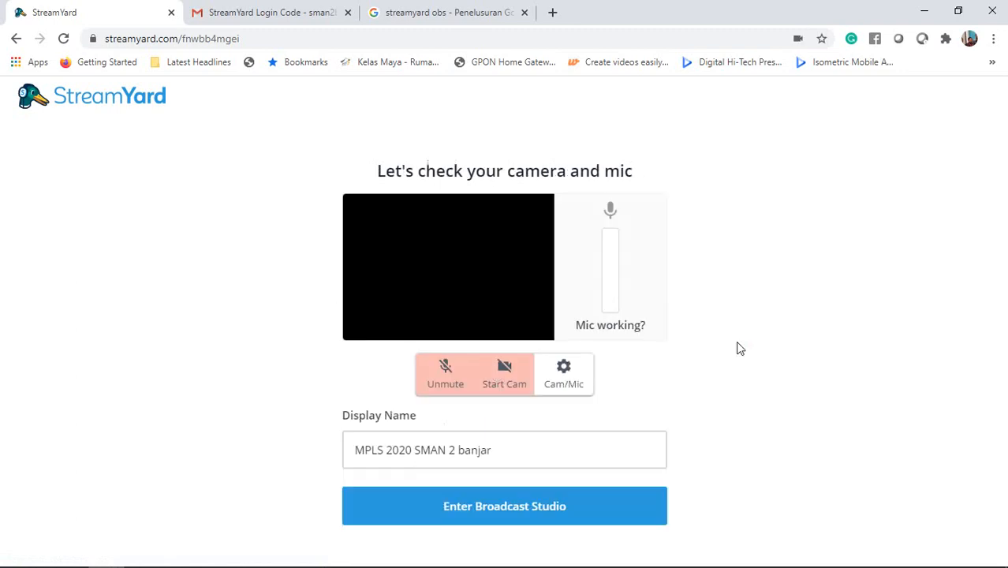
Step: Test the camera and microphone before entering the studio, and switch the camera back off
left_click(493, 380)
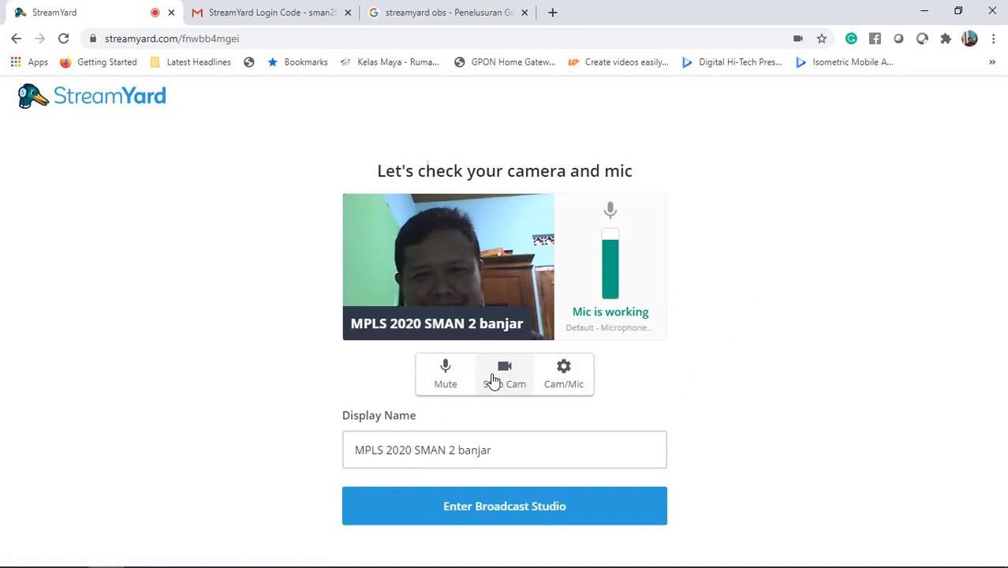
left_click(492, 380)
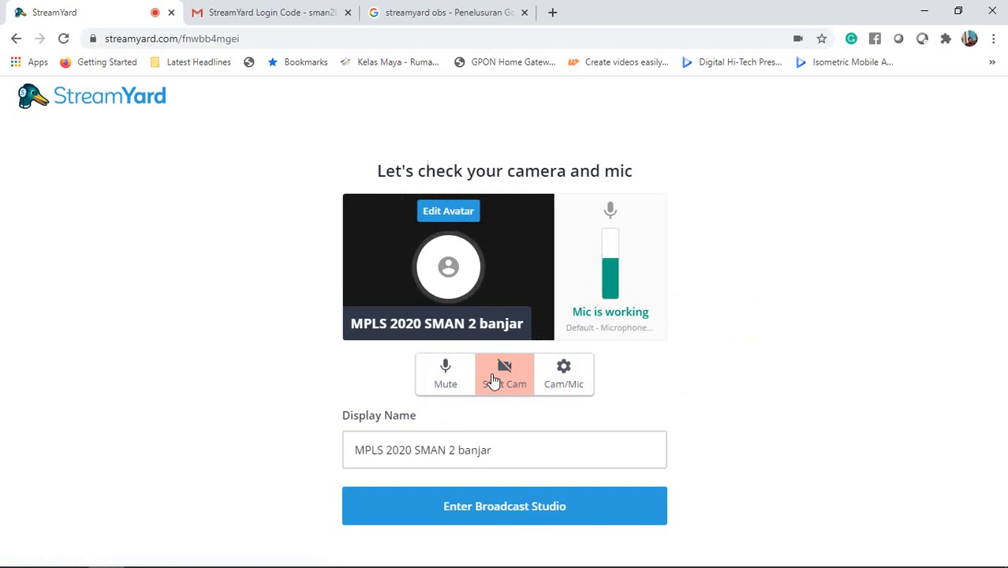
Step: Set the display name to MPLS 2020 SMAN 2 BANJAR, enter the broadcast studio and dismiss its tip
left_click(509, 456)
left_click_drag(509, 456, 330, 453)
key("ctrl+v")
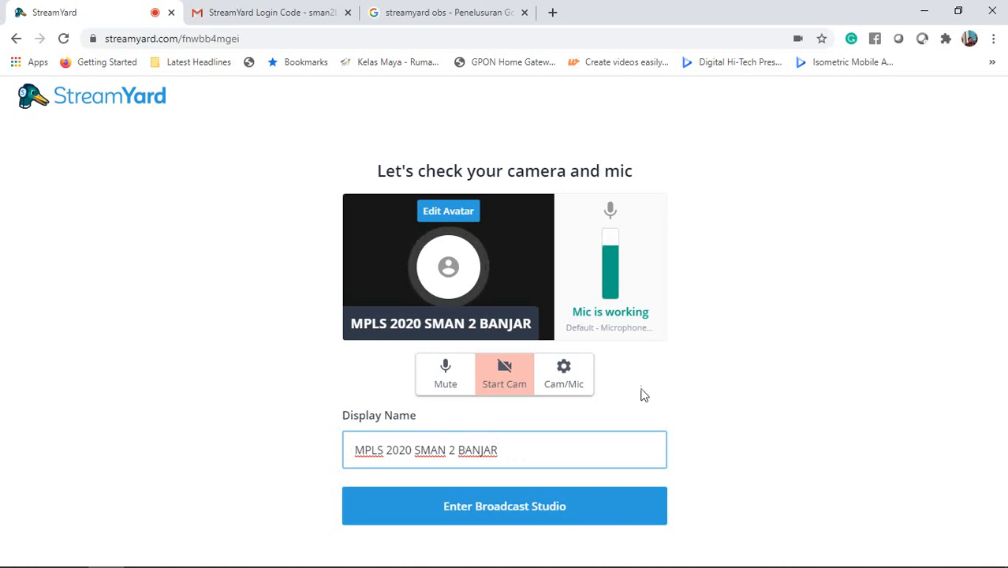
left_click(528, 511)
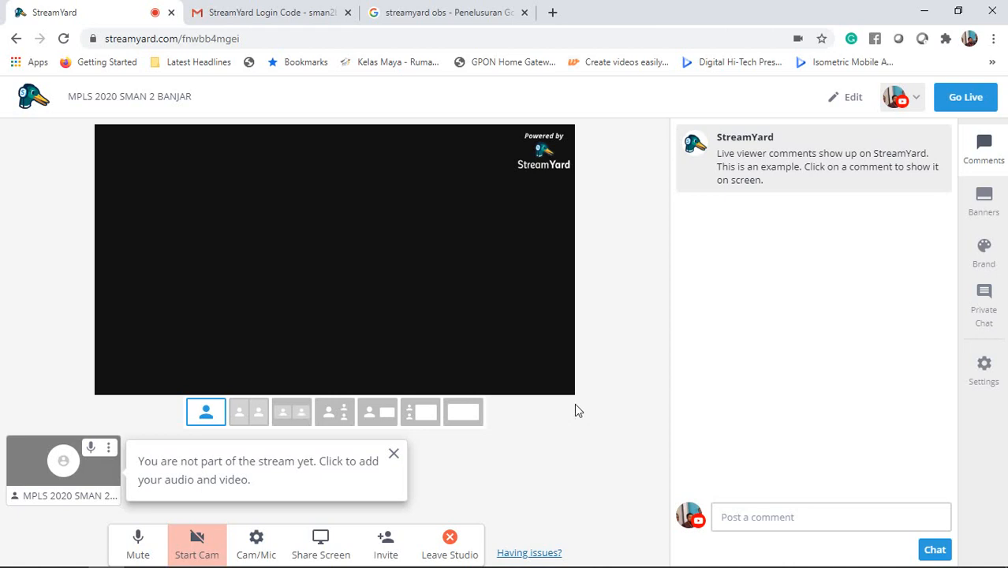
left_click(393, 456)
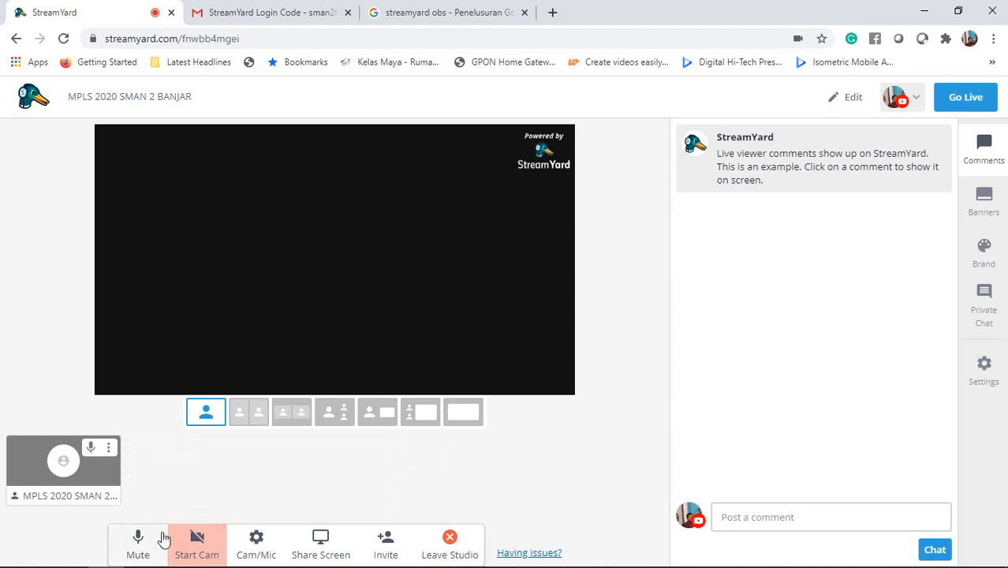
Step: Check the camera and green screen settings, close them and turn the camera on
left_click(256, 543)
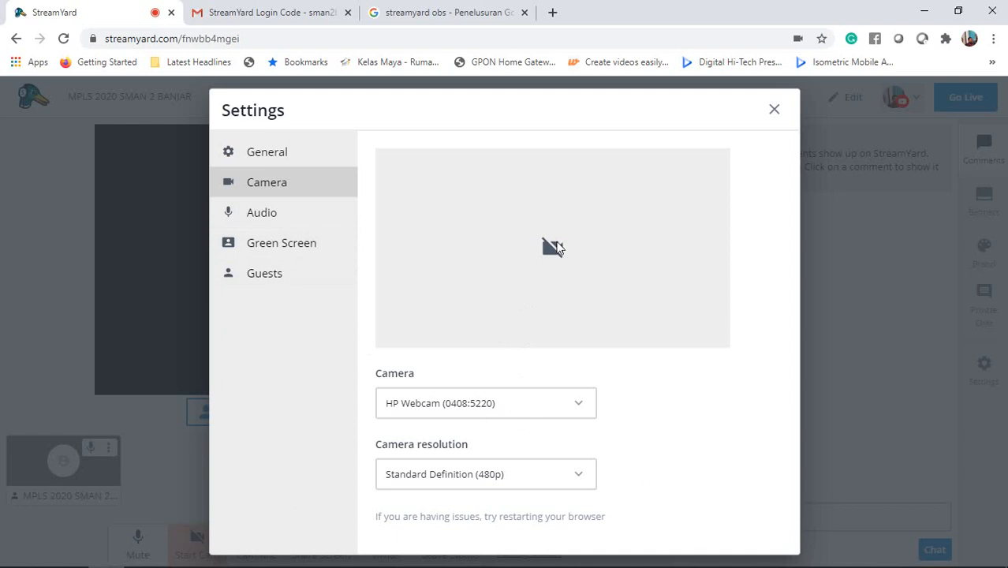
left_click(299, 258)
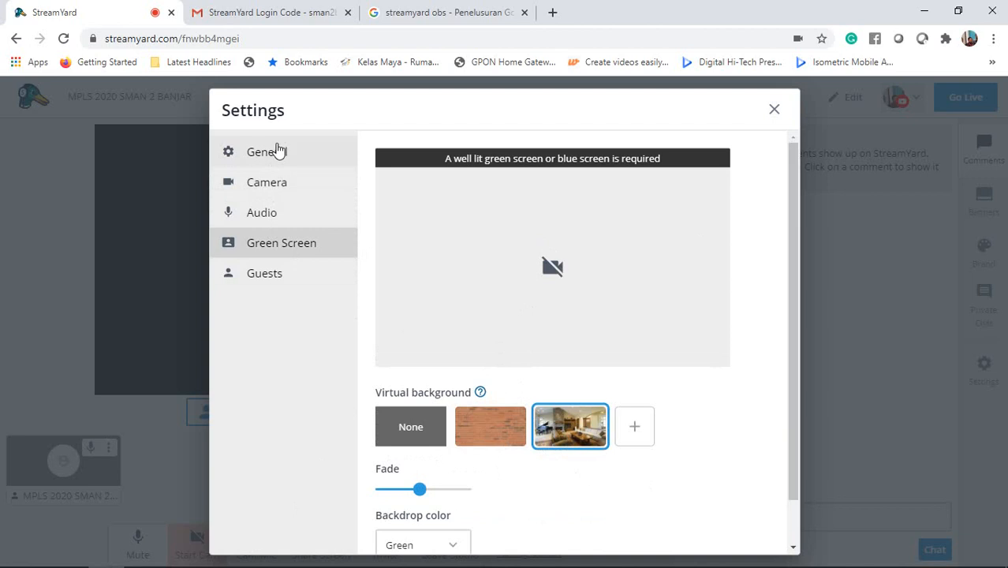
left_click(774, 110)
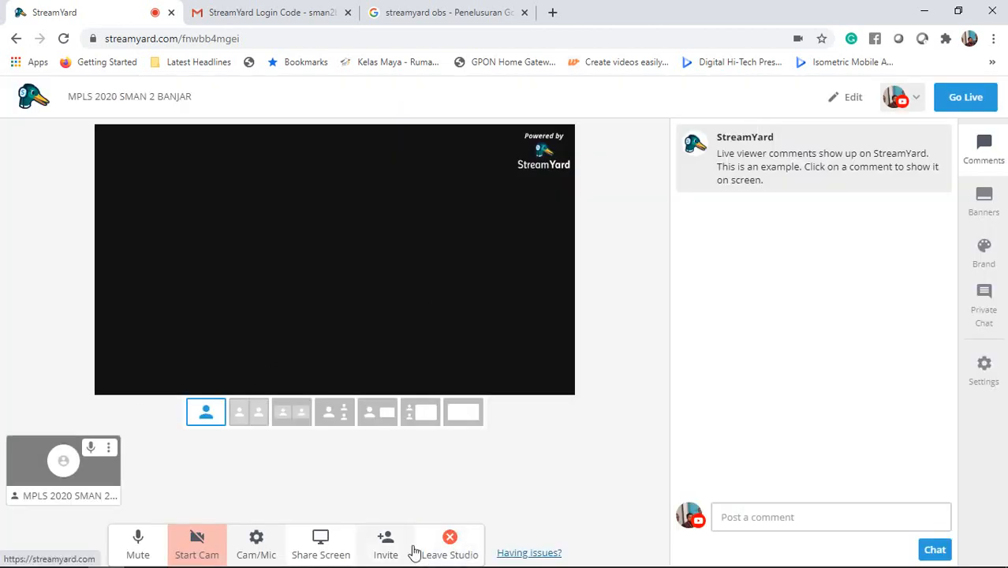
left_click(198, 544)
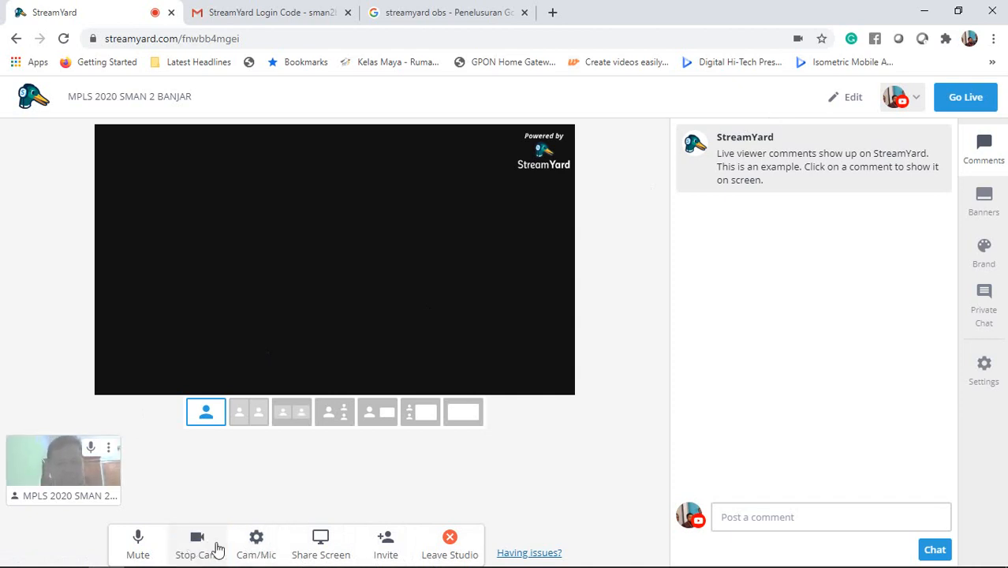
Step: Examine the general, camera, audio, green screen and guest settings, including the backdrop color choices
left_click(254, 544)
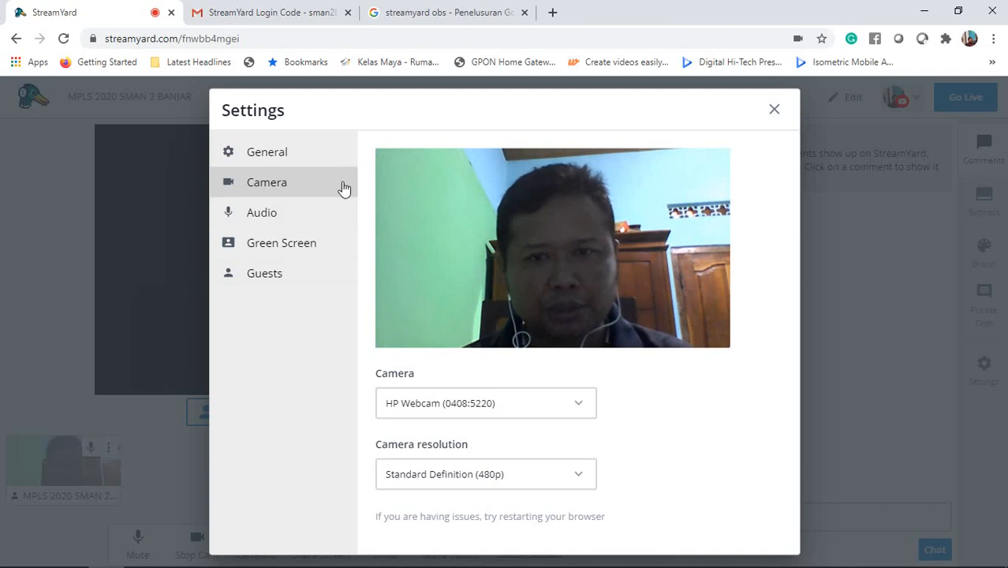
left_click(284, 154)
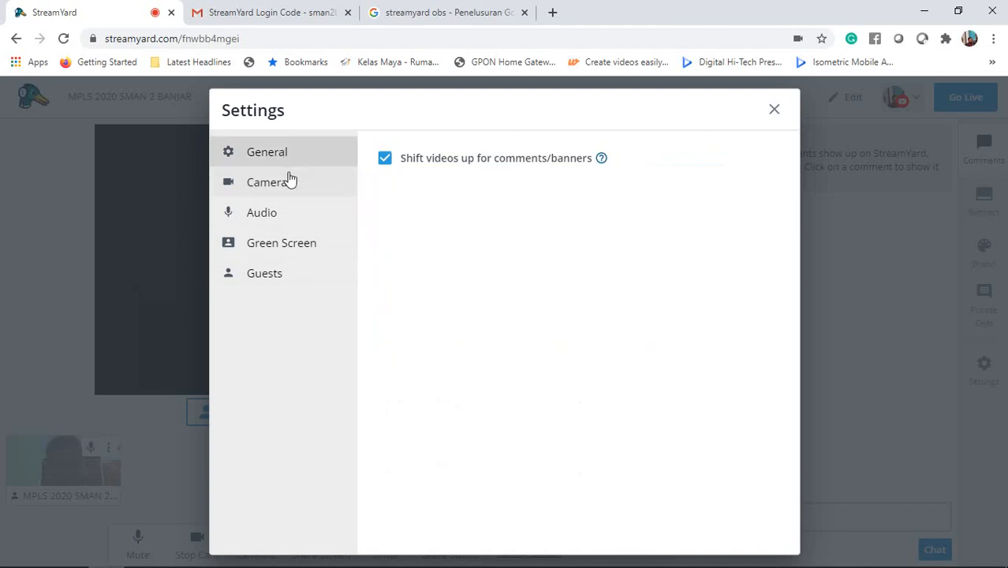
left_click(290, 180)
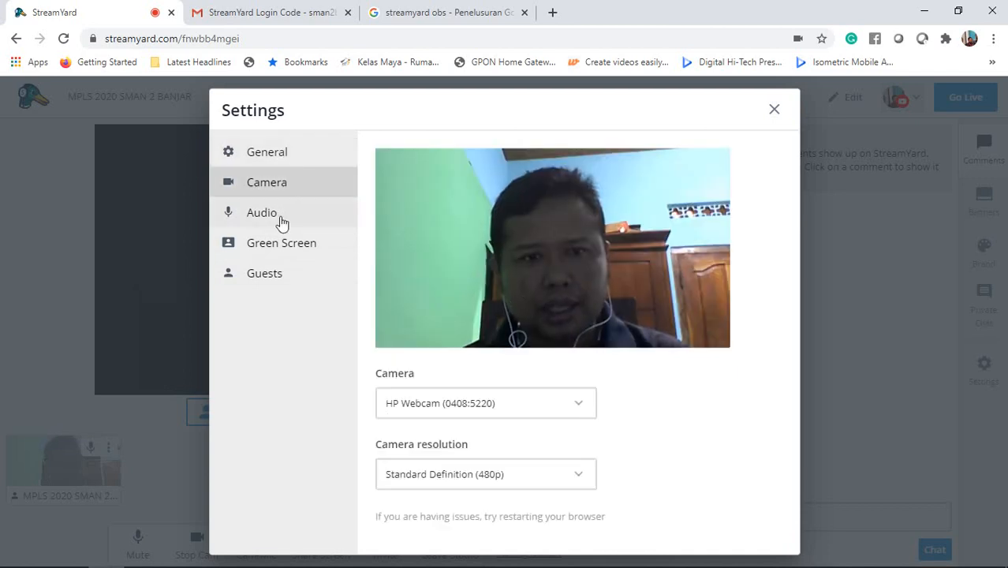
left_click(282, 223)
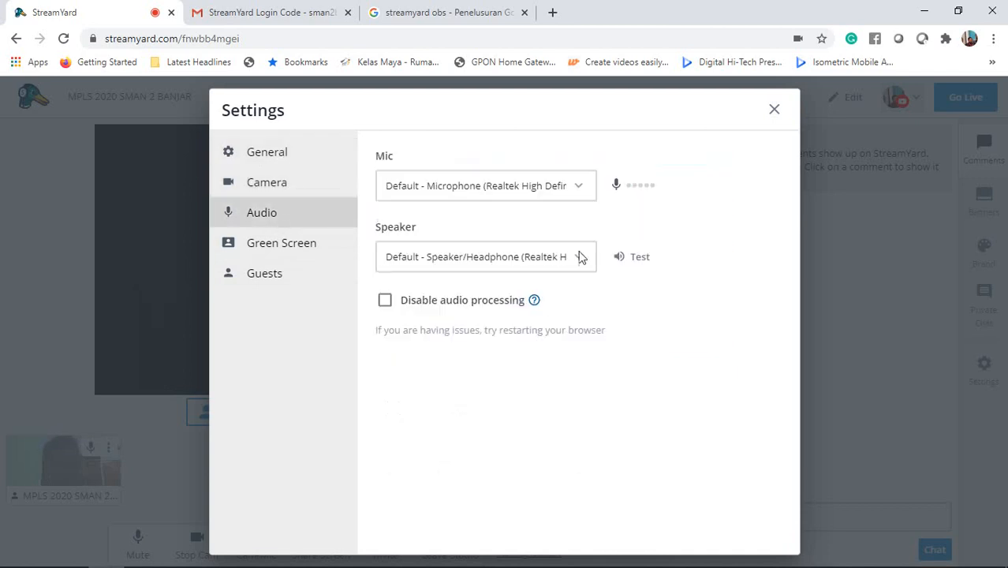
left_click(320, 249)
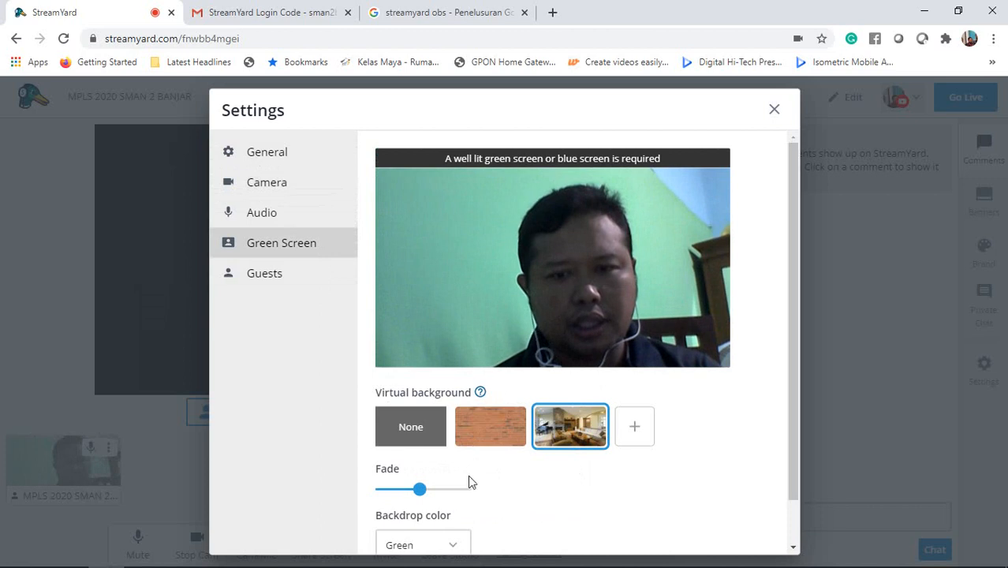
scroll(468, 480, "down", 2)
scroll(475, 531, "up", 2)
scroll(475, 512, "down", 2)
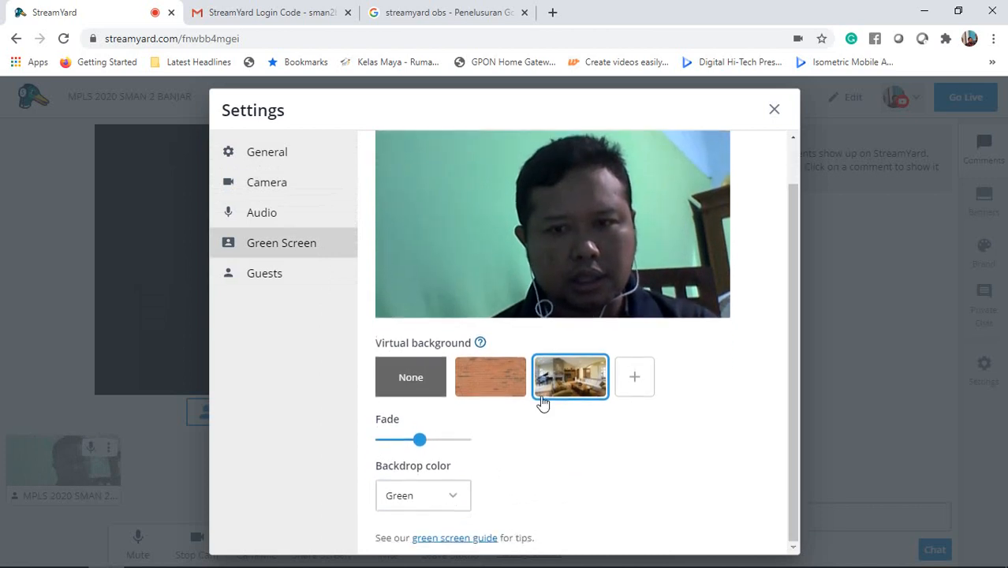
left_click(450, 495)
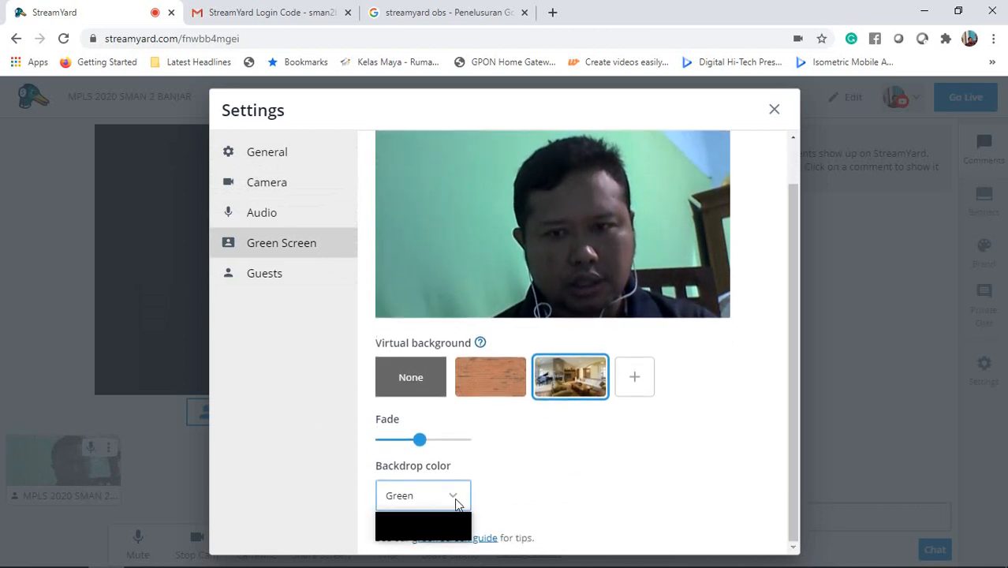
left_click(423, 523)
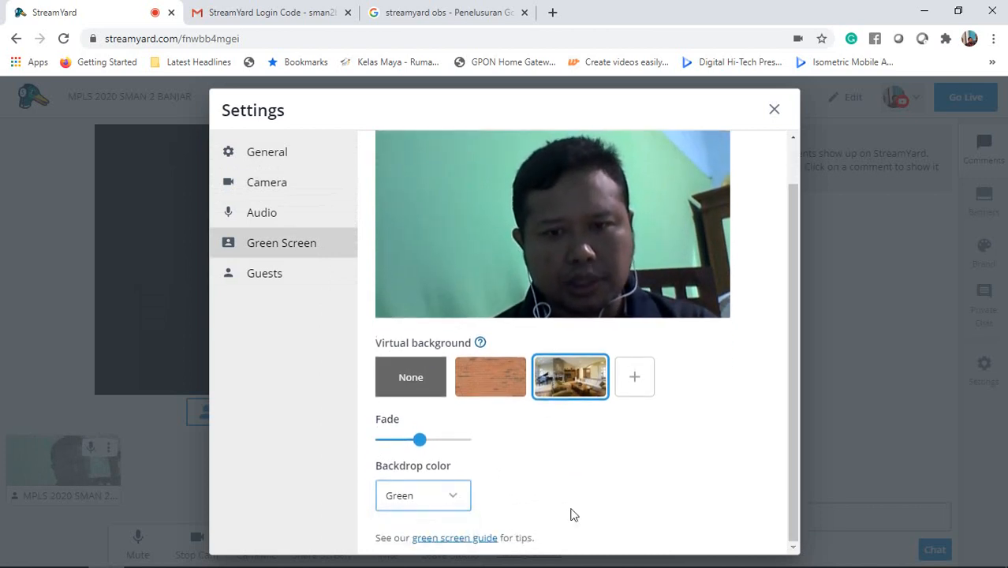
left_click(268, 277)
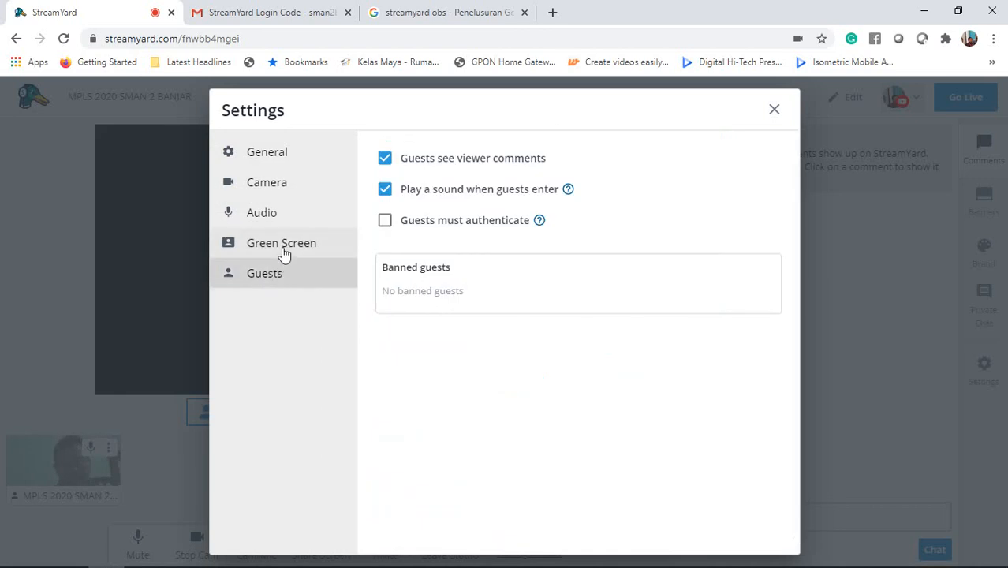
Step: Preview the brick virtual background, apply the living room one with the piano instead and close the settings
left_click(283, 250)
left_click(501, 438)
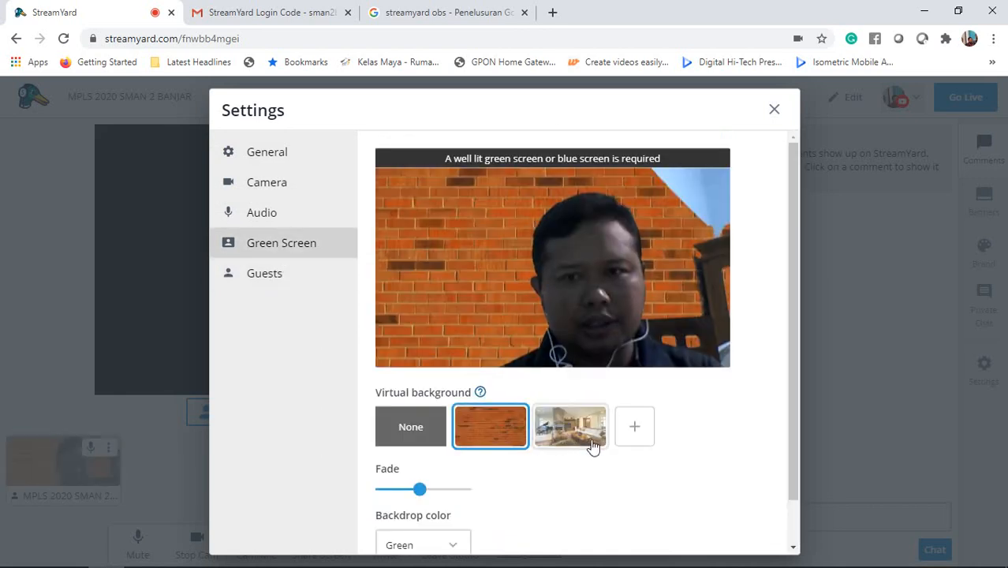
left_click(586, 439)
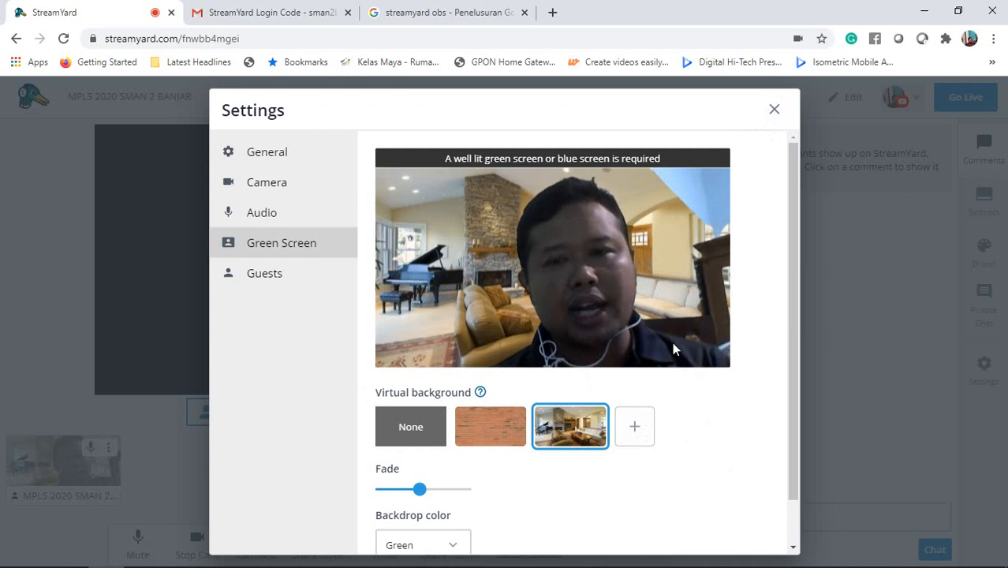
left_click(774, 108)
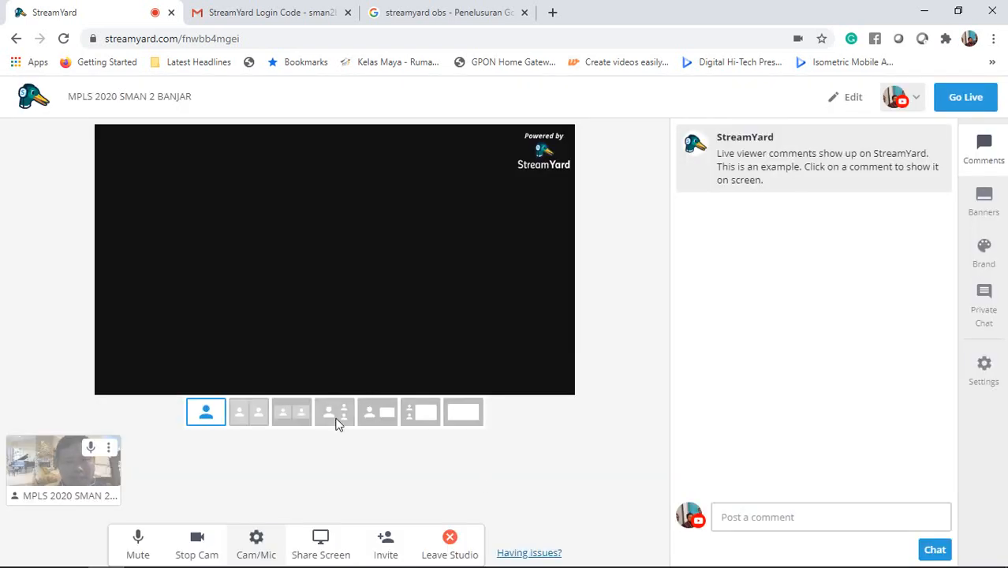
Step: Look through the screen sharing sources, share the entire screen with audio and dismiss the audio tip
left_click(321, 542)
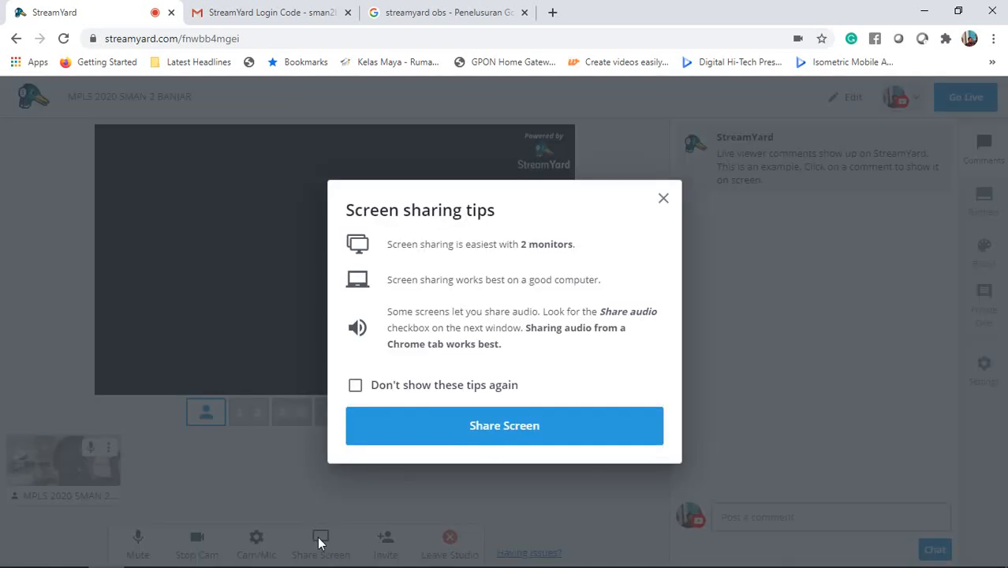
left_click(505, 427)
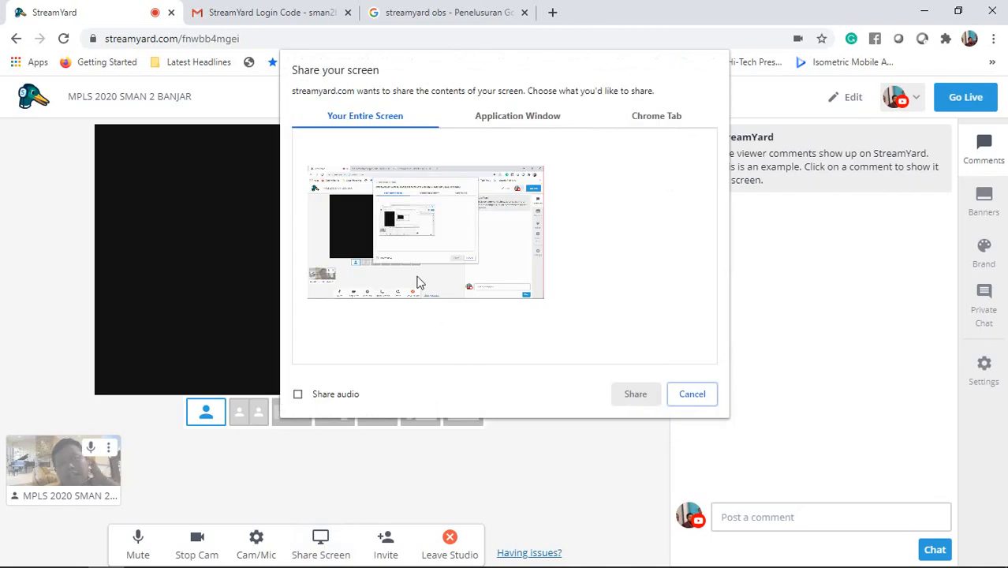
left_click(505, 125)
left_click(682, 118)
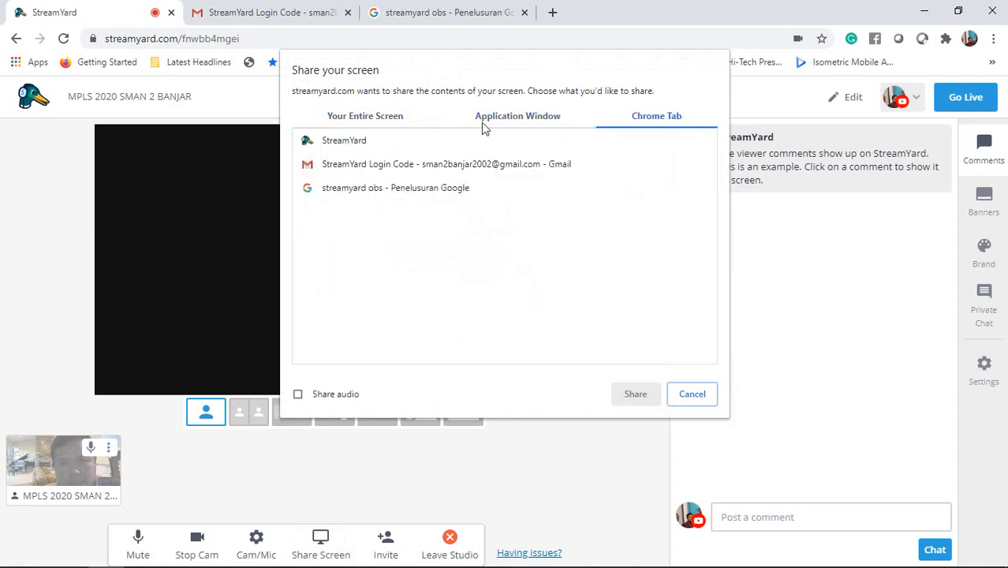
left_click(373, 119)
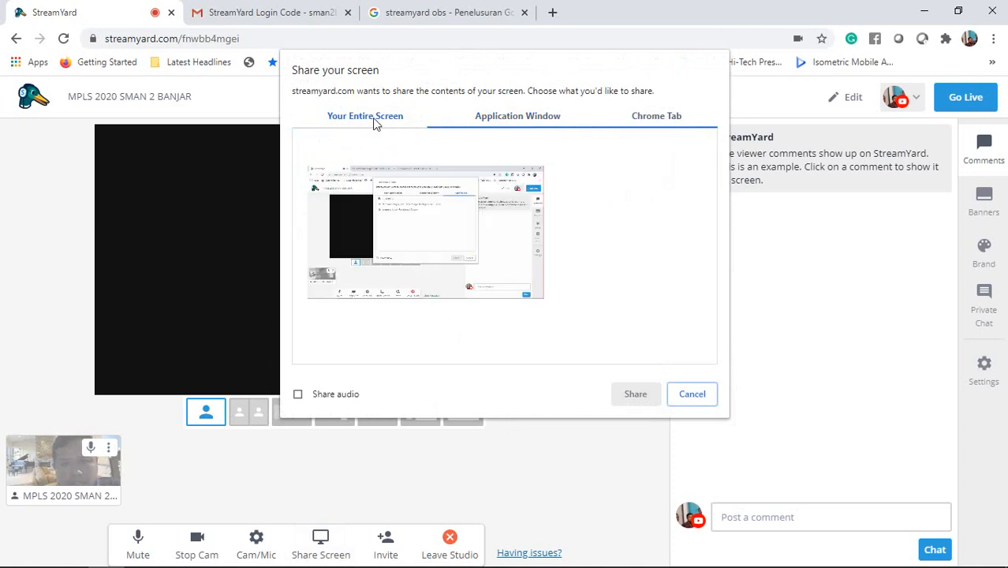
left_click(505, 247)
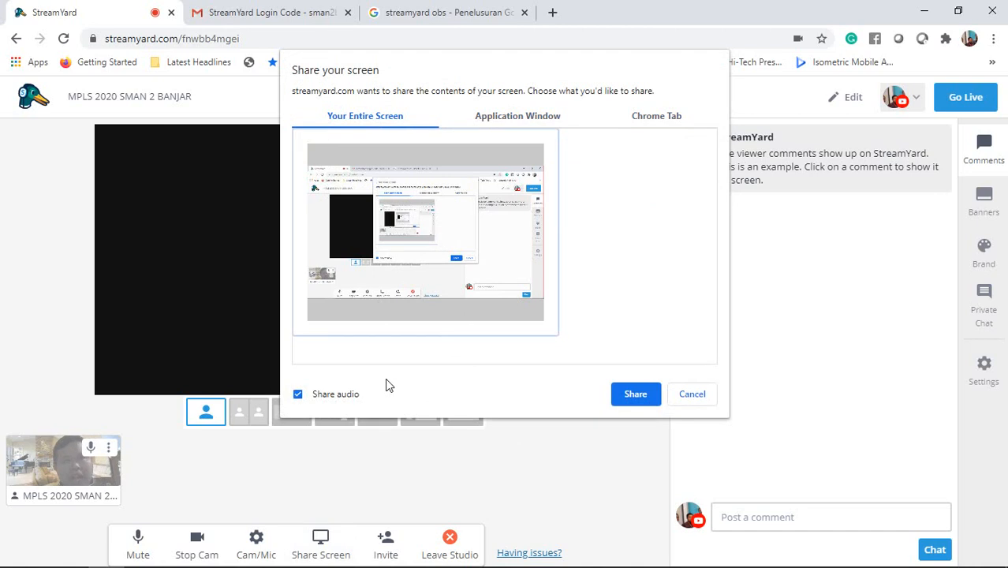
left_click(636, 394)
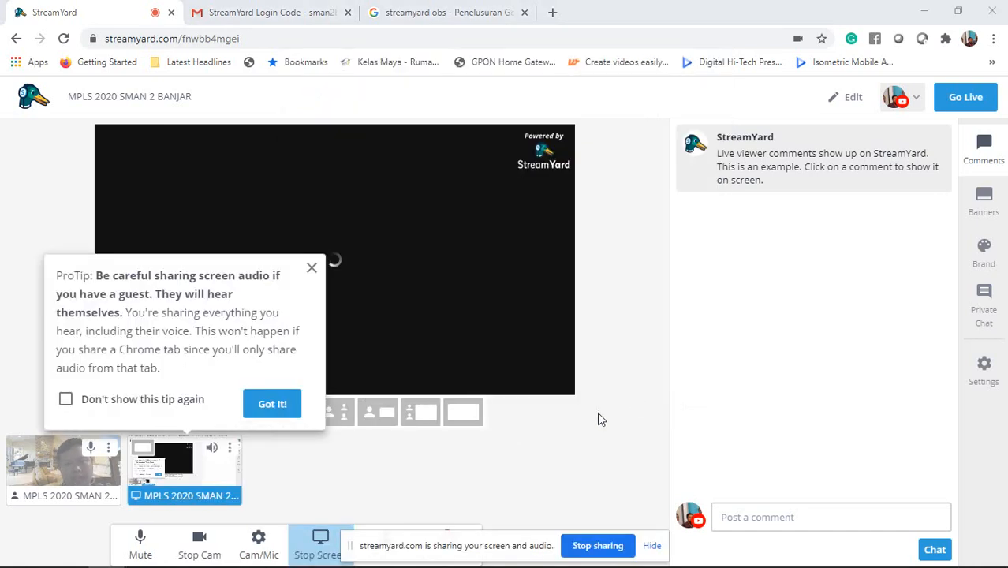
left_click(272, 404)
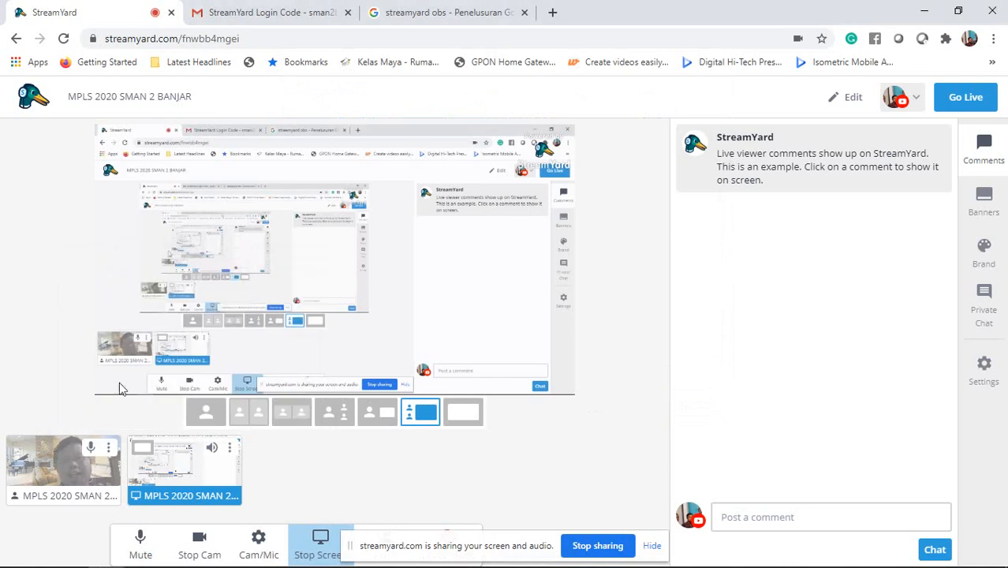
Step: Start the live broadcast and confirm going live
left_click(964, 108)
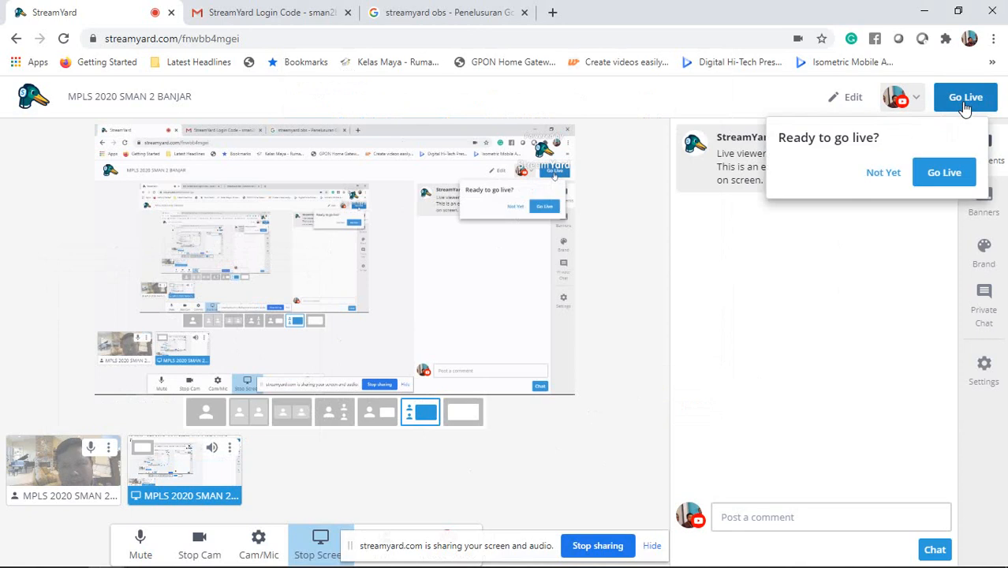
left_click(938, 179)
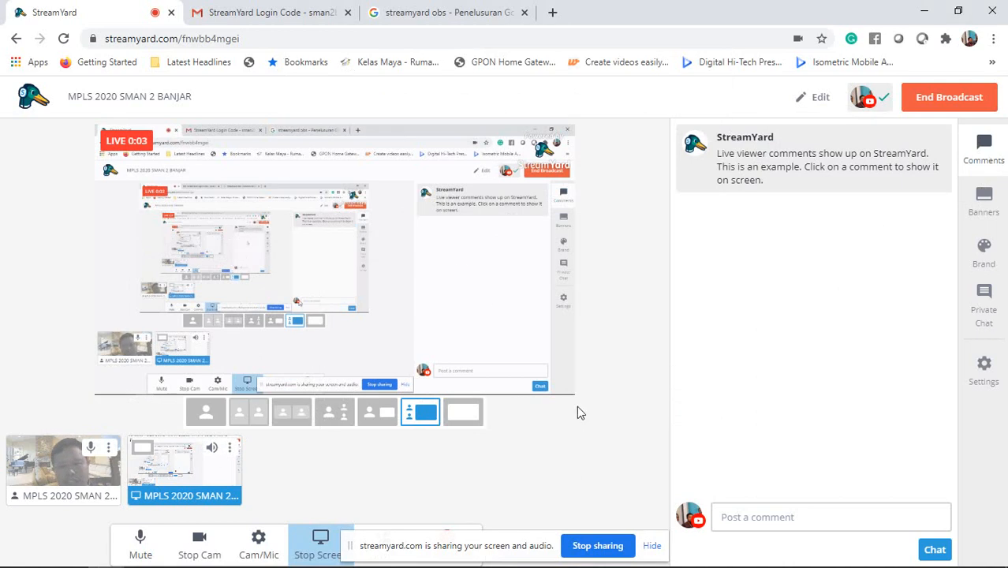
Step: Switch to the streamyard obs search results page and open youtube.com there
left_click(428, 13)
left_click(405, 40)
type("YOUtube.com")
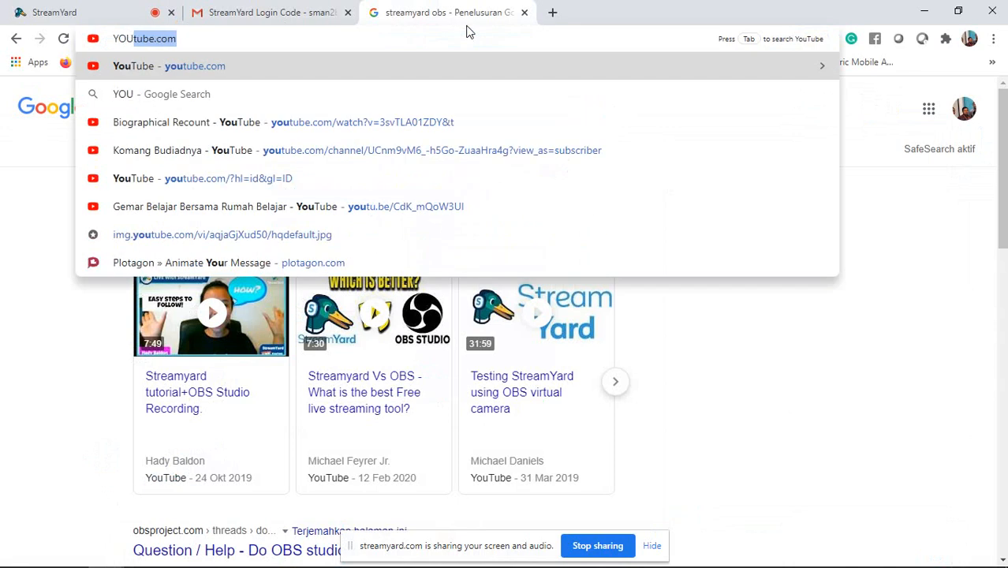
key("Return")
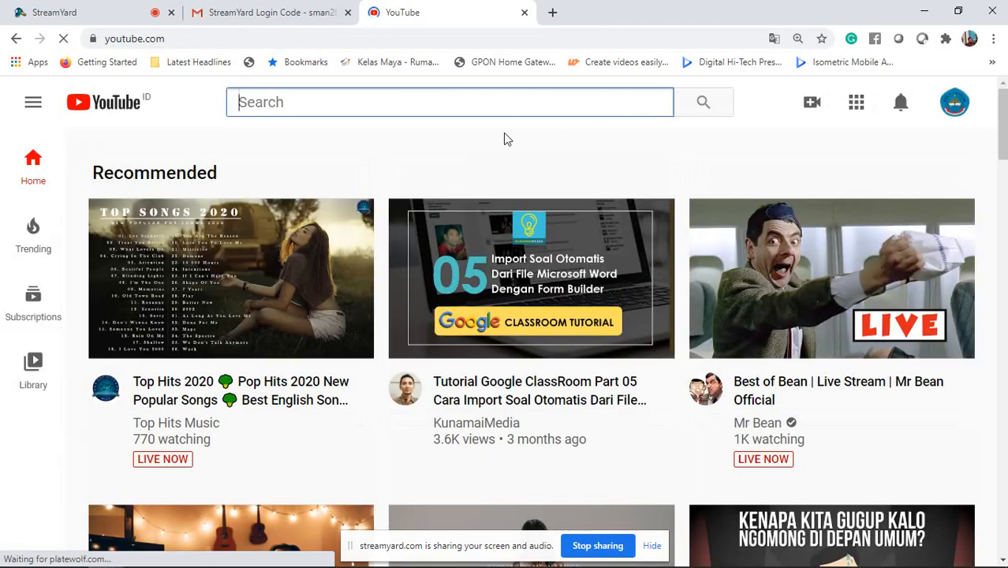
Step: Search YouTube for the channel by its owner's name and look for the MPLS 2020 SMAN 2 BANJAR broadcast among its latest videos
type("ANG")
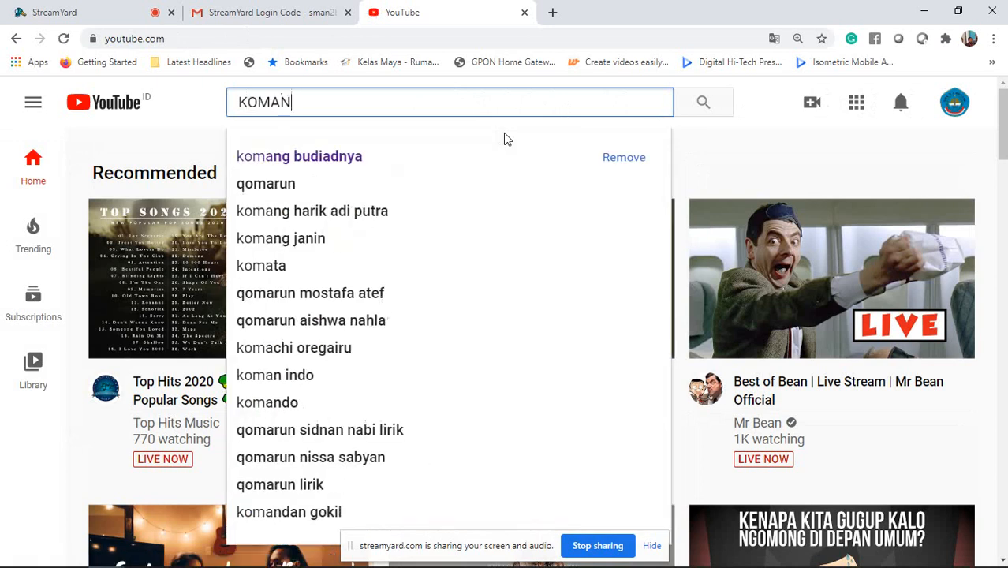
left_click(325, 158)
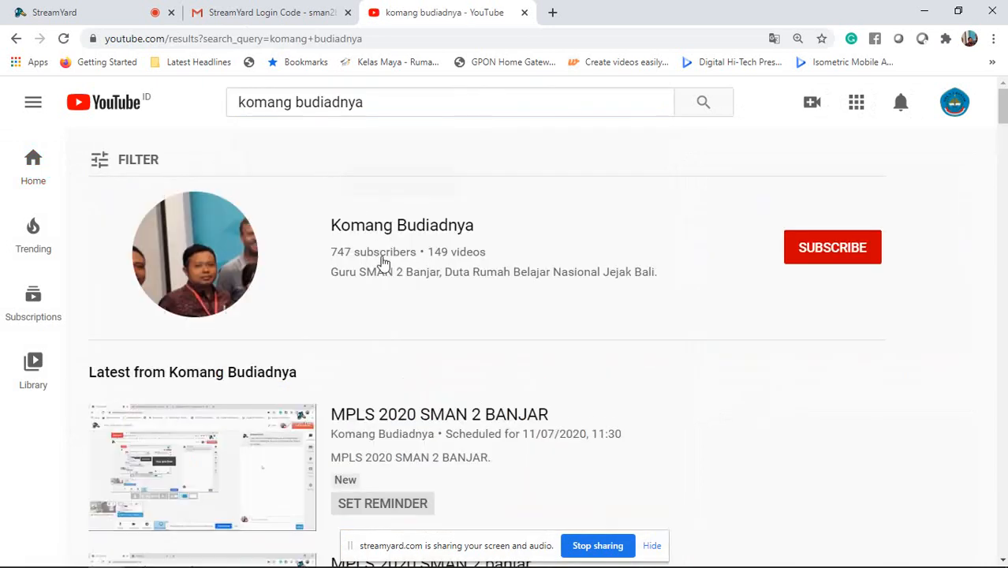
scroll(395, 284, "down", 2)
scroll(327, 299, "down", 4)
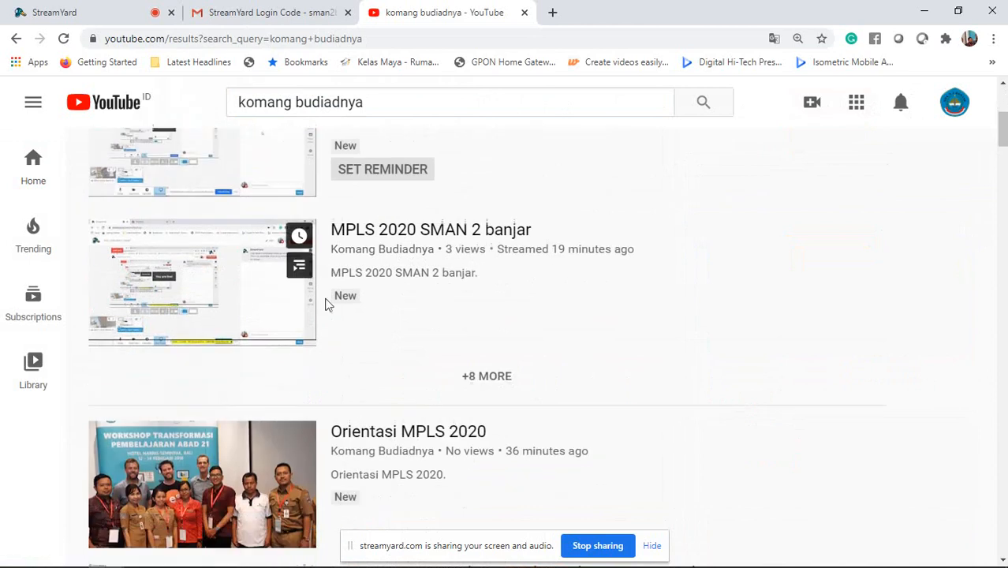
scroll(332, 304, "up", 2)
scroll(332, 303, "up", 3)
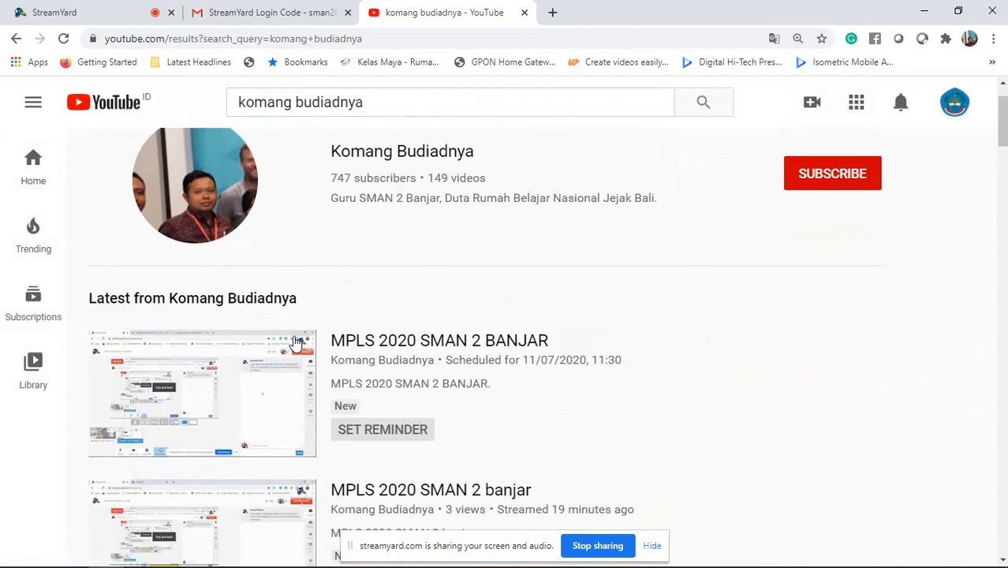
scroll(292, 366, "down", 1)
scroll(269, 357, "down", 1)
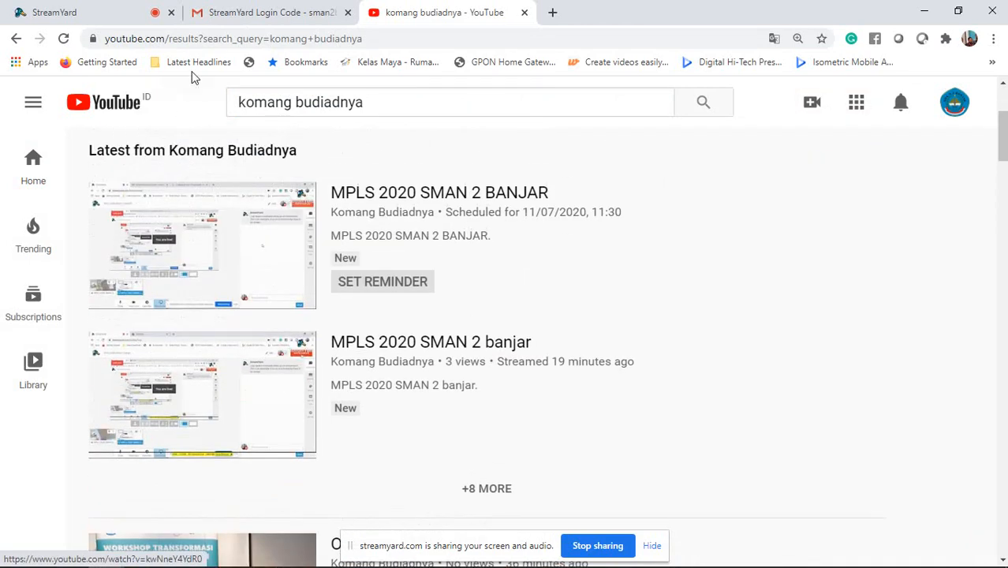
Step: Check the live studio in StreamYard, open the Orientasi MPLS 2020 video from the YouTube results and look through its page
left_click(101, 15)
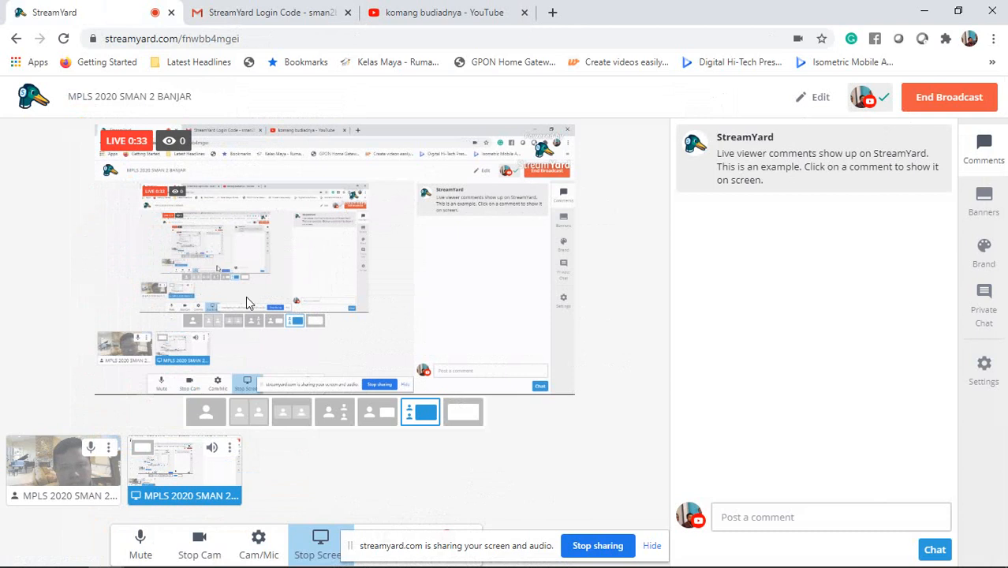
left_click(424, 14)
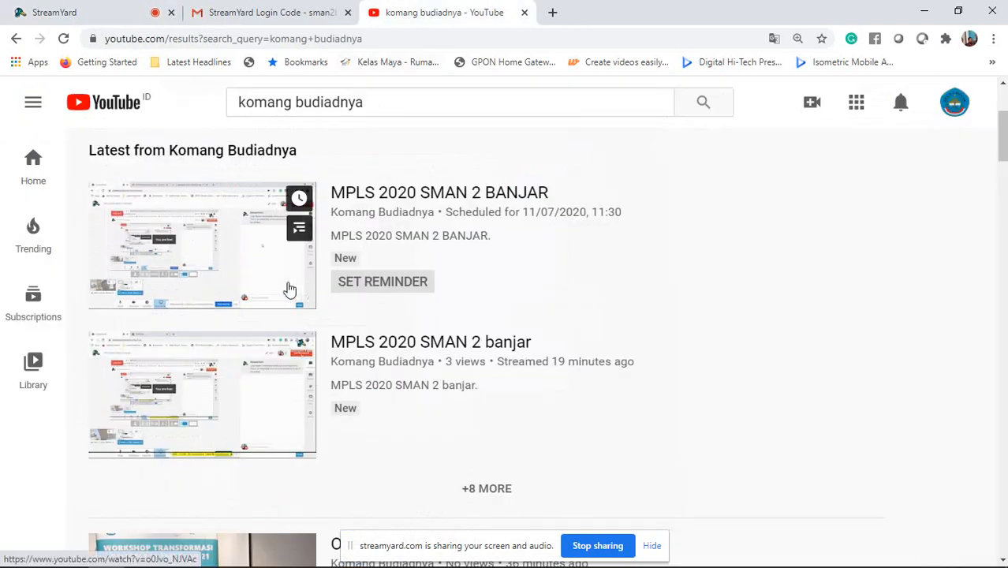
scroll(280, 273, "down", 3)
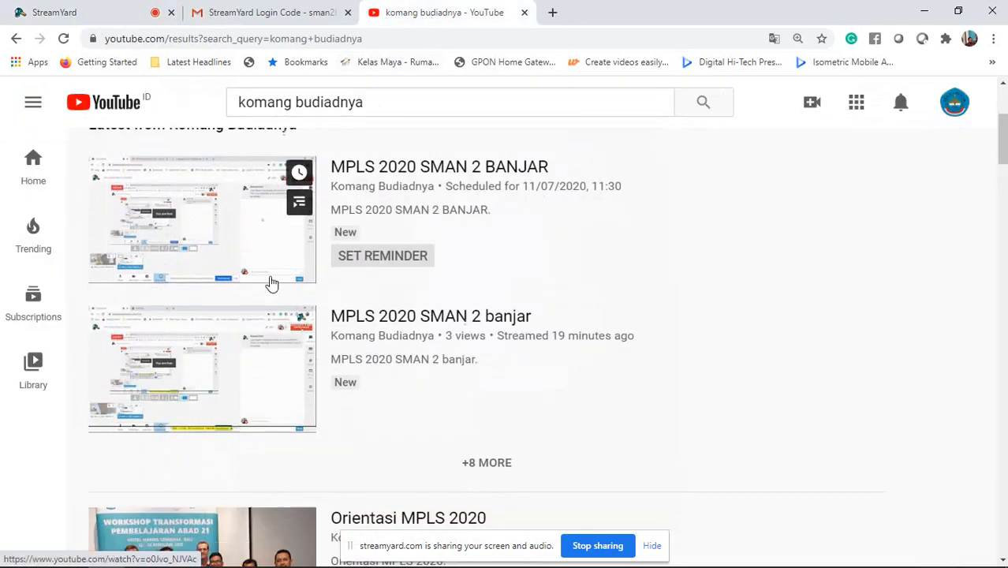
left_click(366, 332)
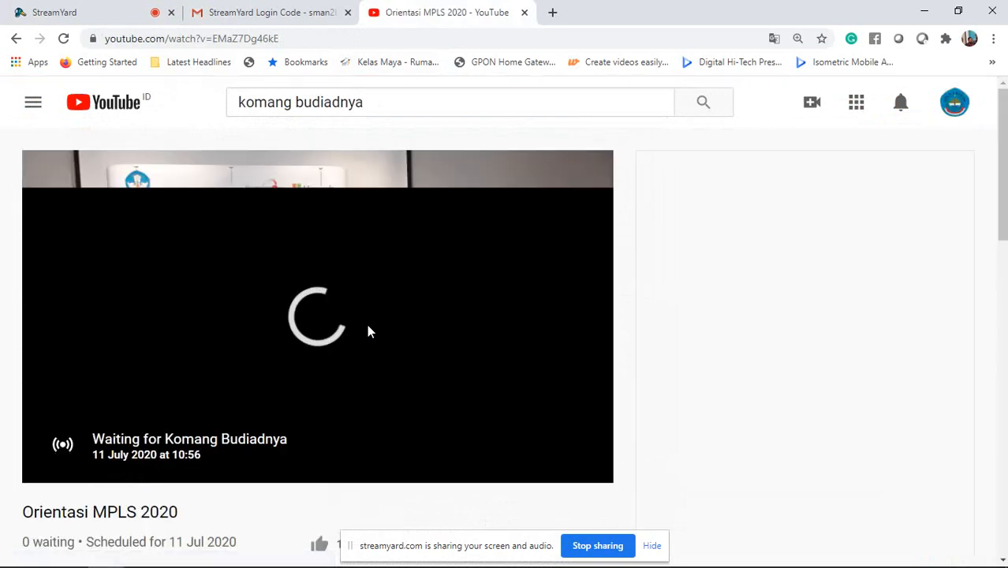
scroll(368, 331, "down", 5)
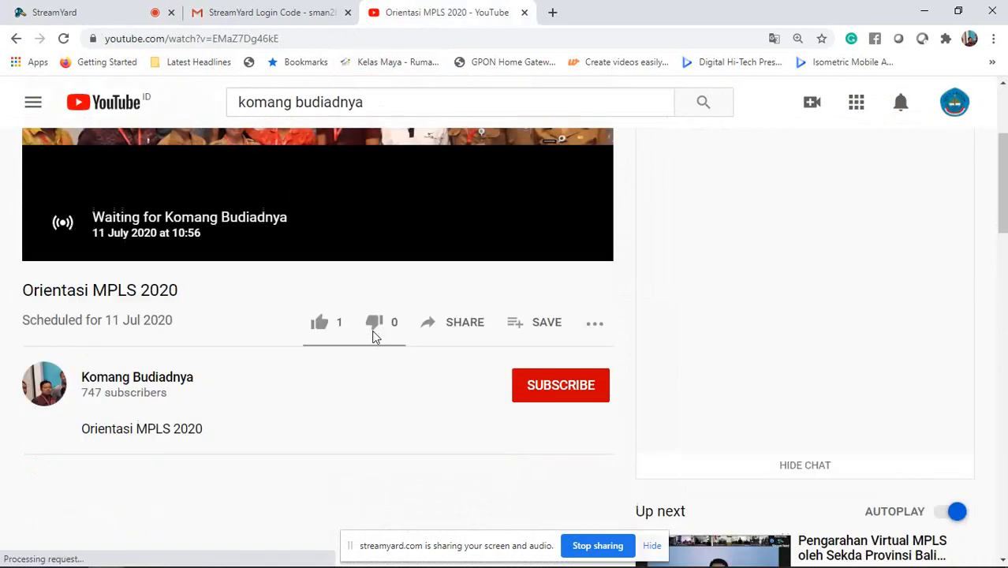
scroll(375, 340, "up", 4)
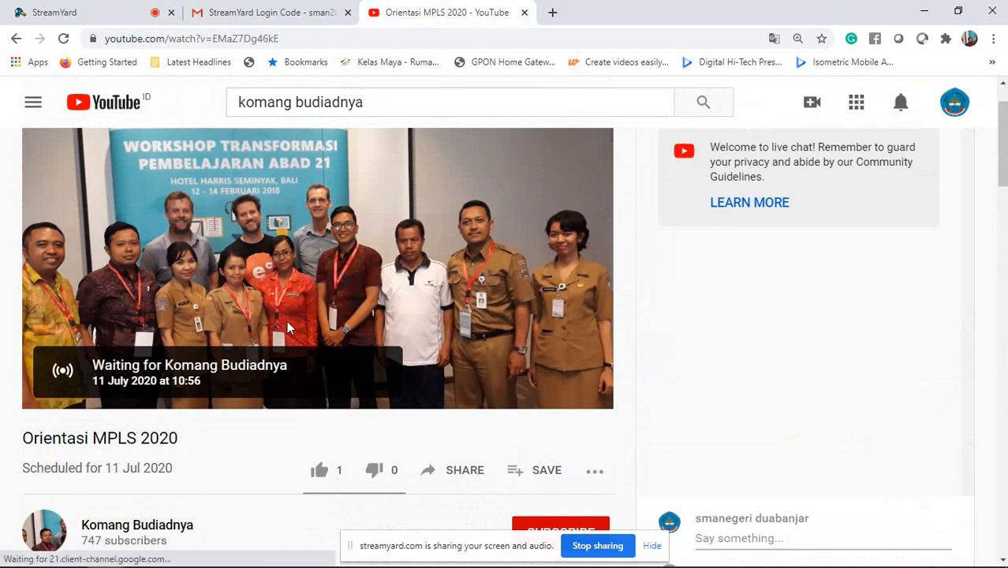
scroll(288, 327, "down", 1)
scroll(344, 325, "down", 8)
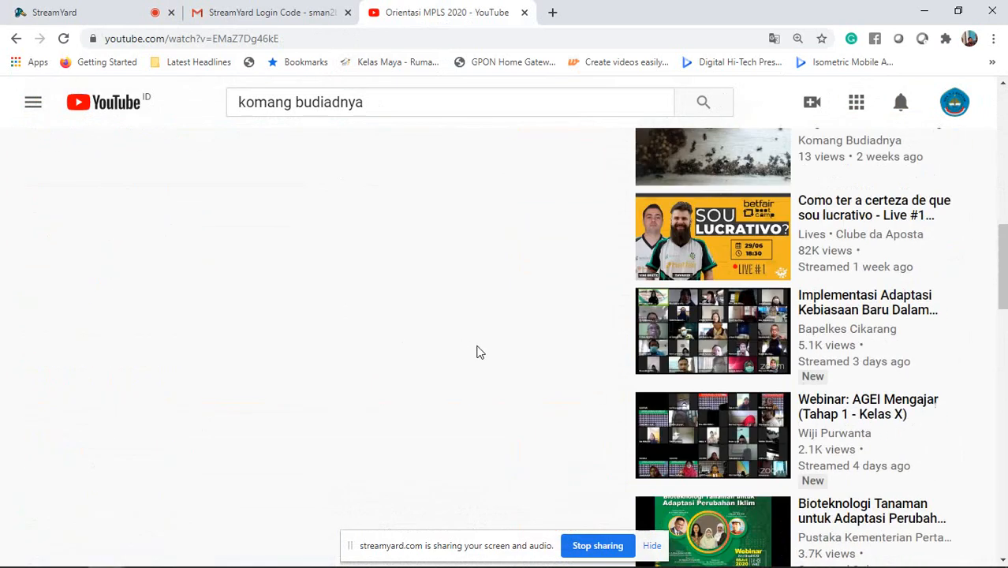
scroll(475, 352, "up", 2)
Step: Recheck the live broadcast in the StreamYard studio and look through the YouTube account's notifications
left_click(157, 14)
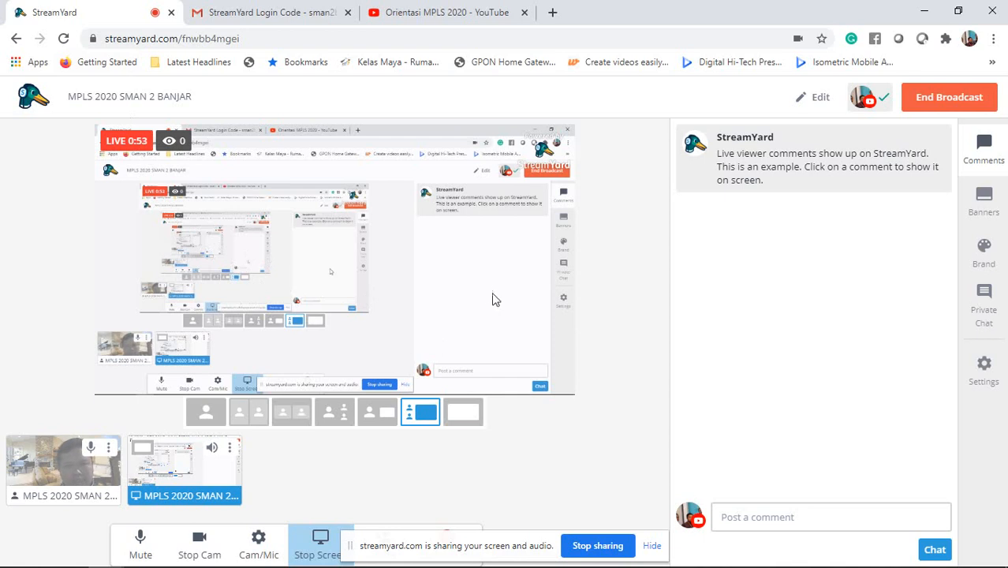
left_click(402, 16)
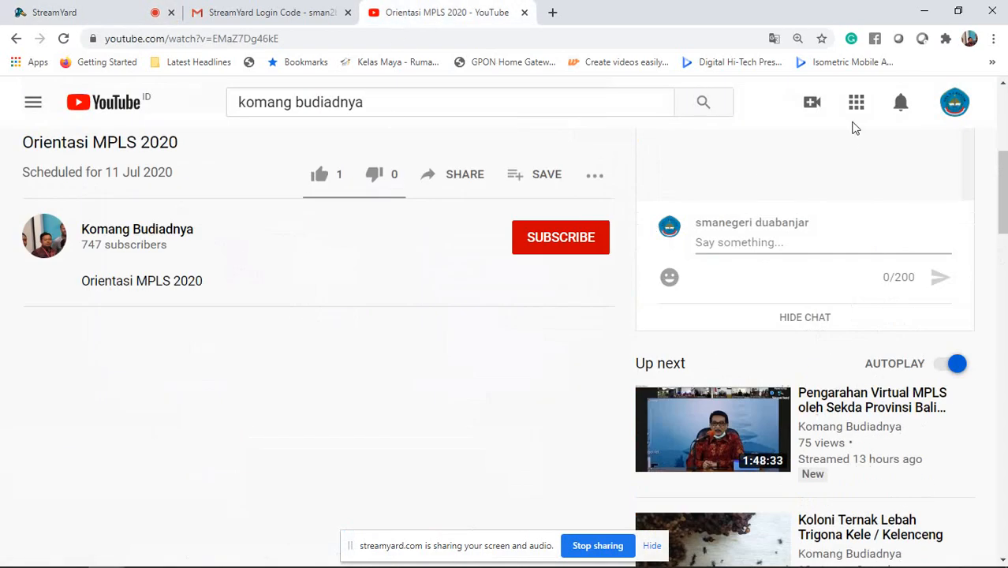
left_click(902, 104)
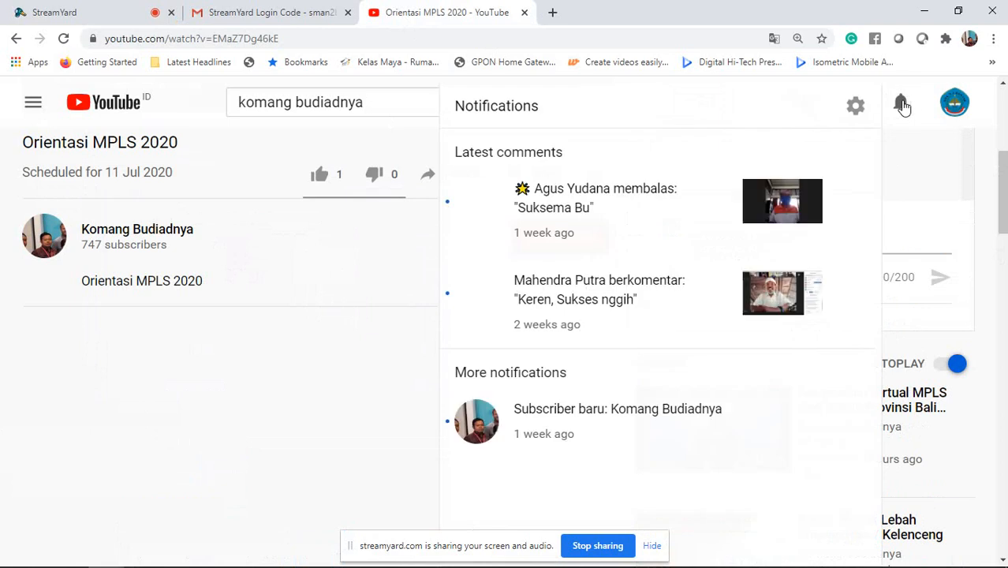
Step: Search YouTube again for the channel owner's name and open the live MPLS 2020 SMAN 2 BANJAR broadcast
left_click(342, 101)
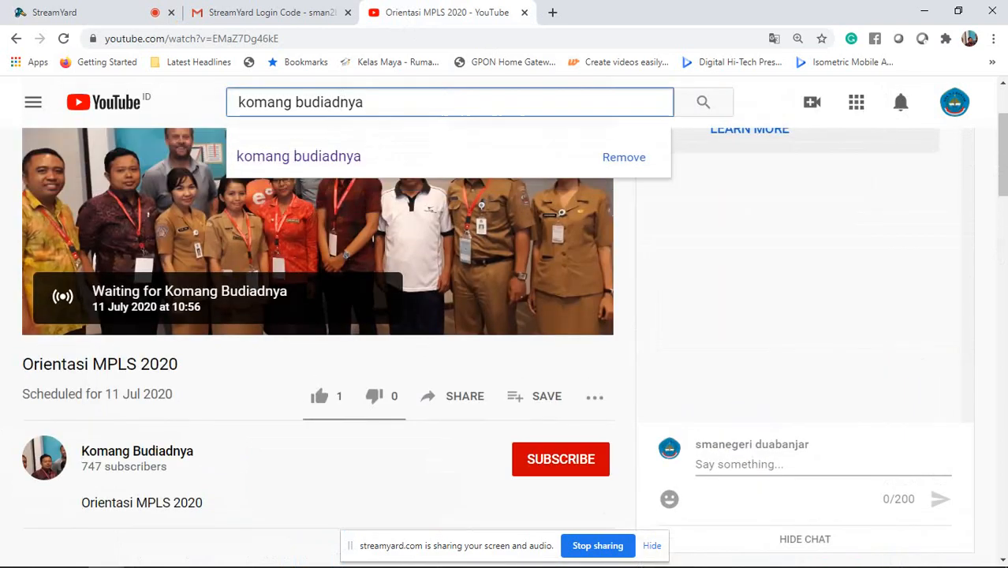
scroll(472, 382, "down", 2)
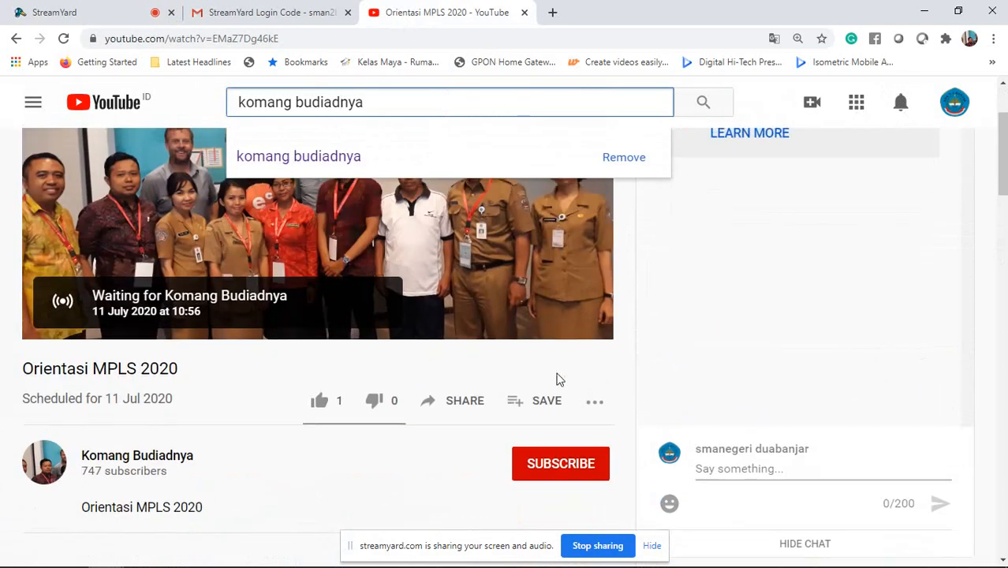
scroll(598, 358, "up", 2)
scroll(597, 363, "down", 3)
scroll(598, 370, "up", 1)
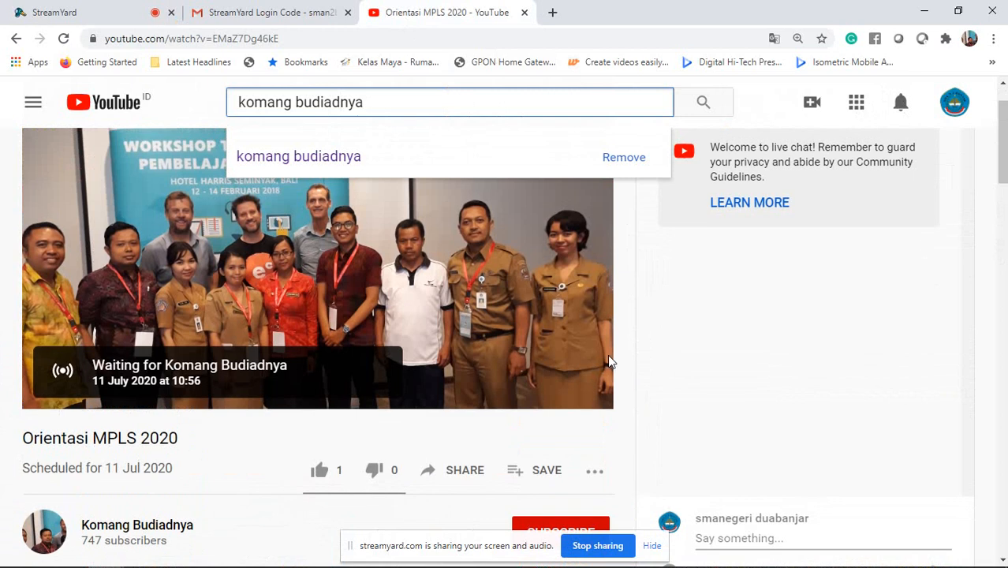
scroll(271, 422, "down", 1)
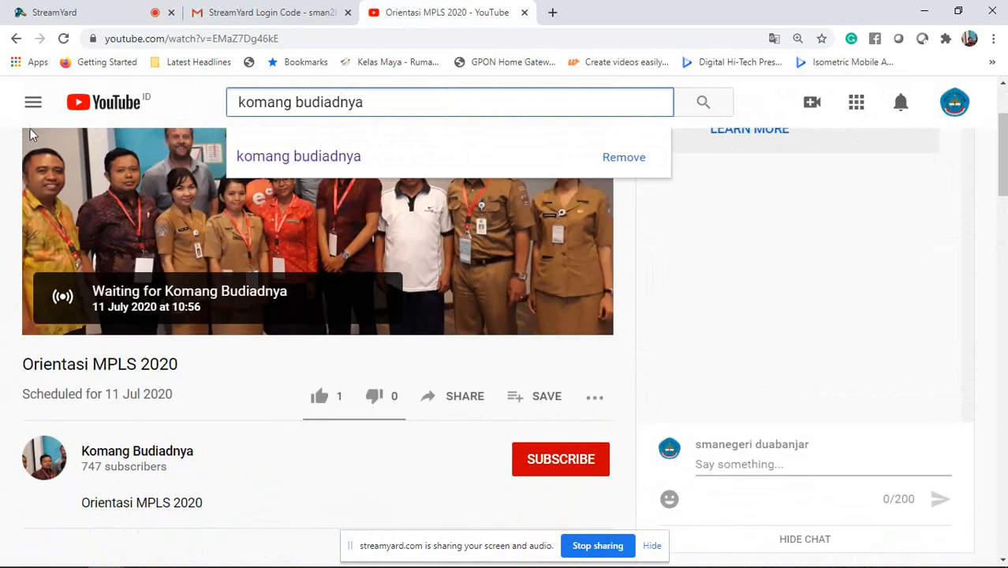
key("Return")
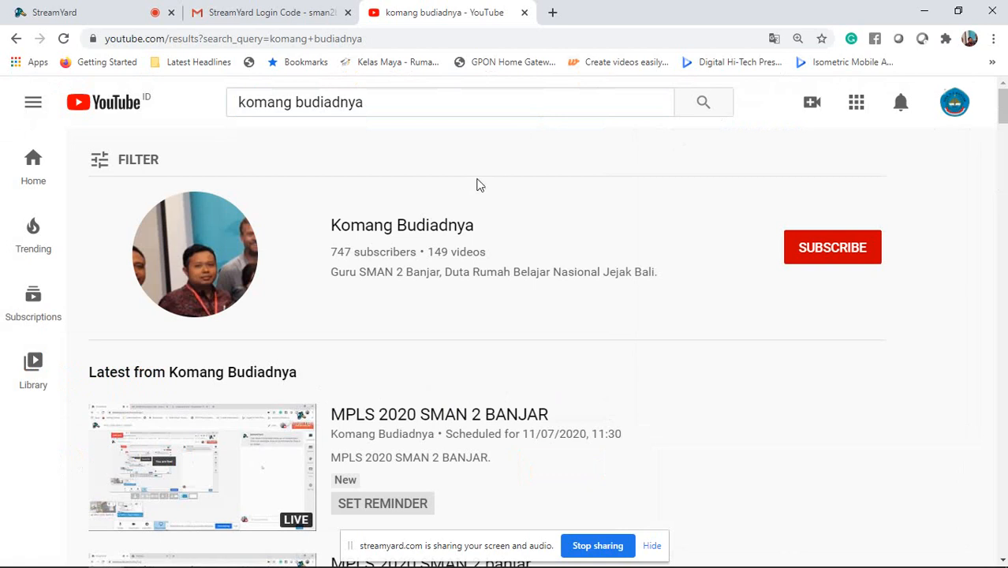
scroll(478, 186, "down", 2)
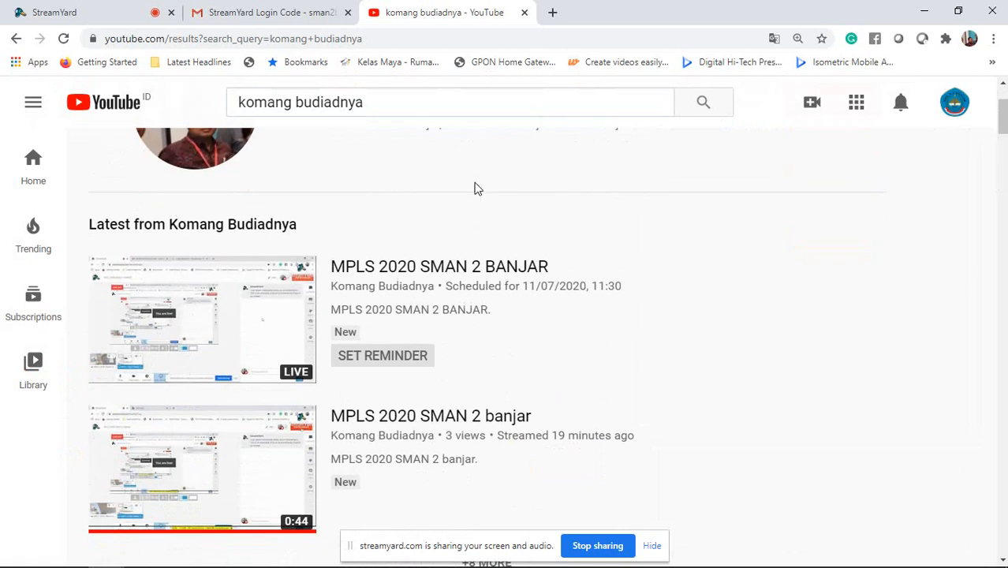
left_click(196, 326)
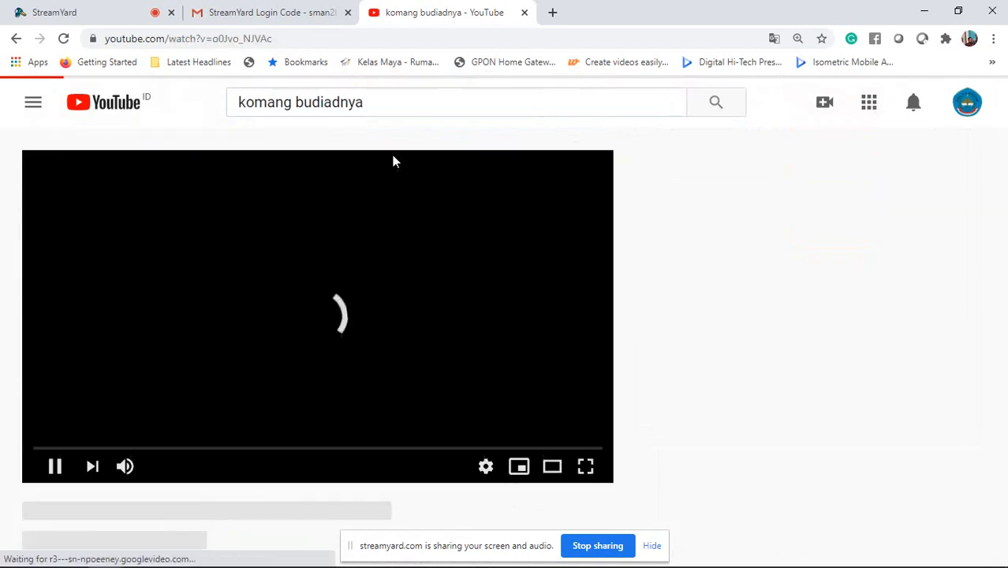
Step: Go back to the search results, play the live broadcast from there, view it in full screen and exit full screen
key("alt+Left")
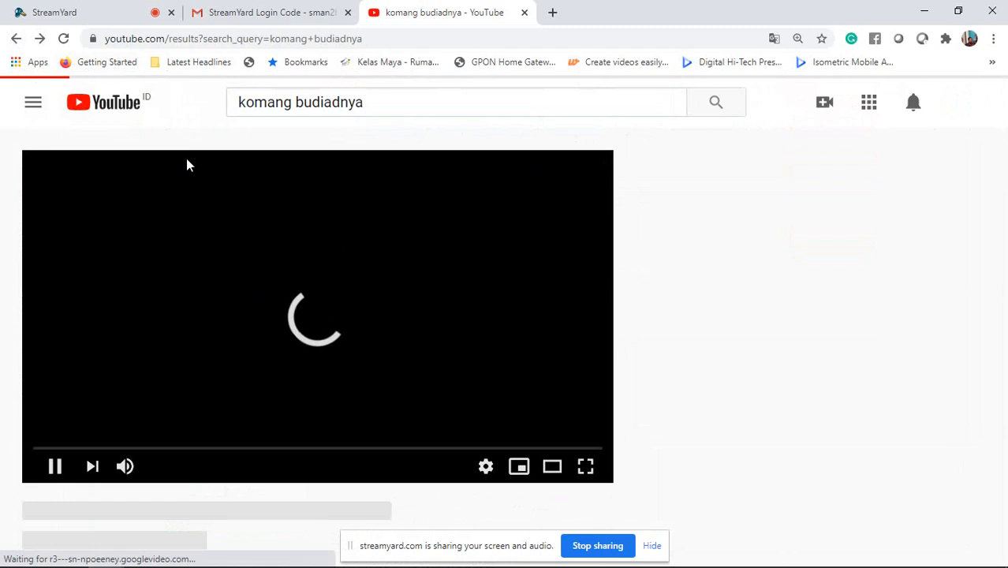
left_click(207, 394)
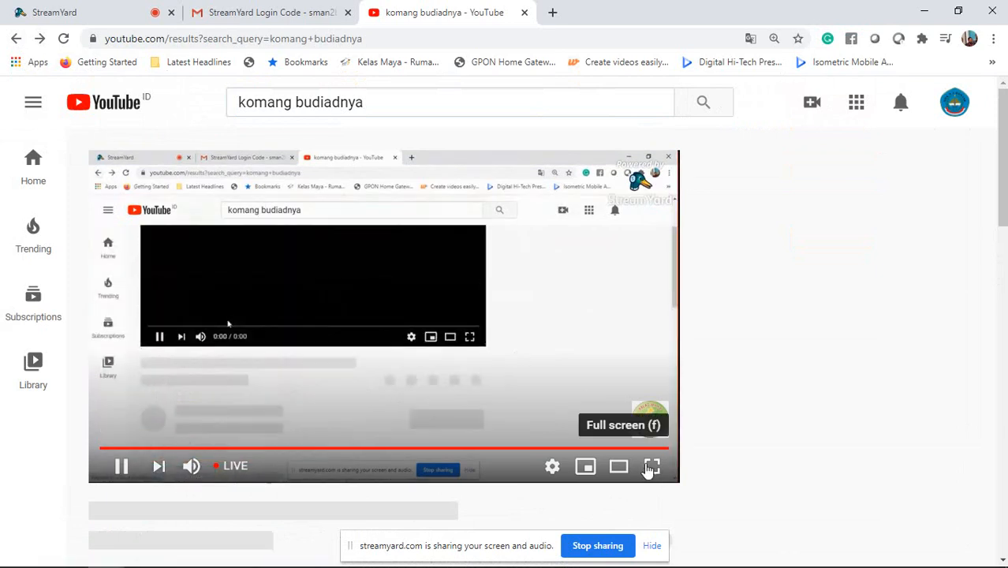
left_click(651, 468)
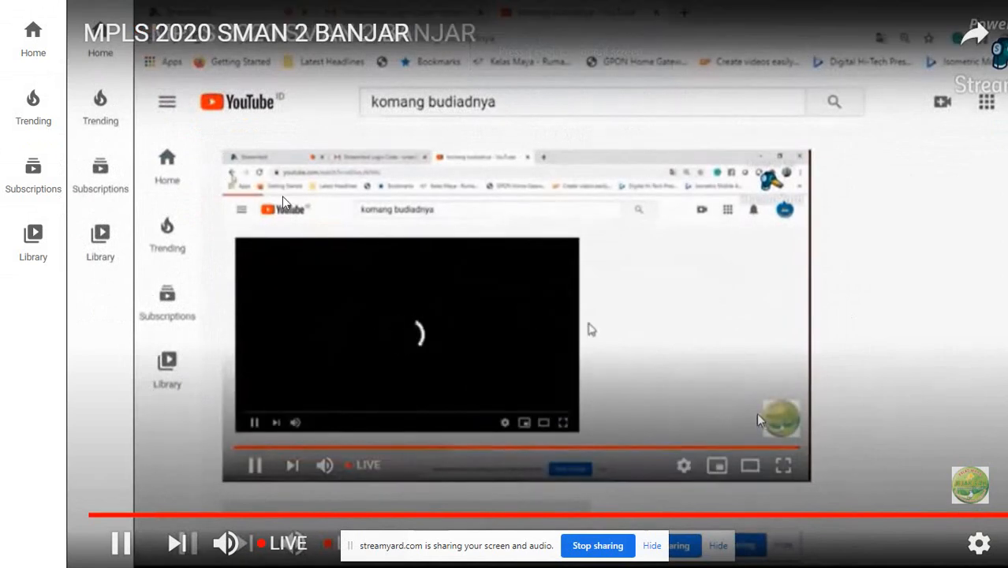
key("Escape")
Step: Switch to the StreamYard studio and add the webcam feed to the stream beside the shared screen
left_click(56, 13)
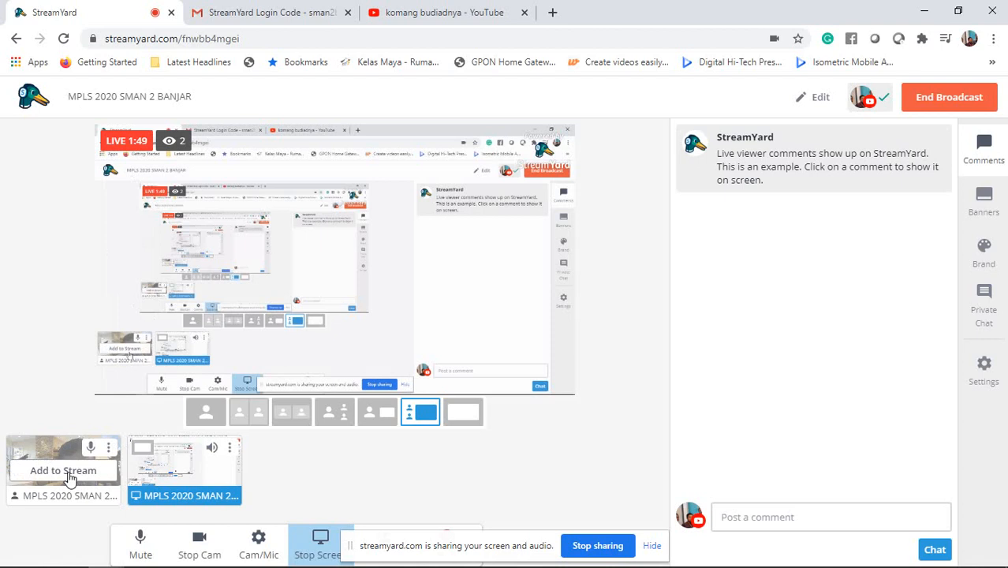
left_click(79, 477)
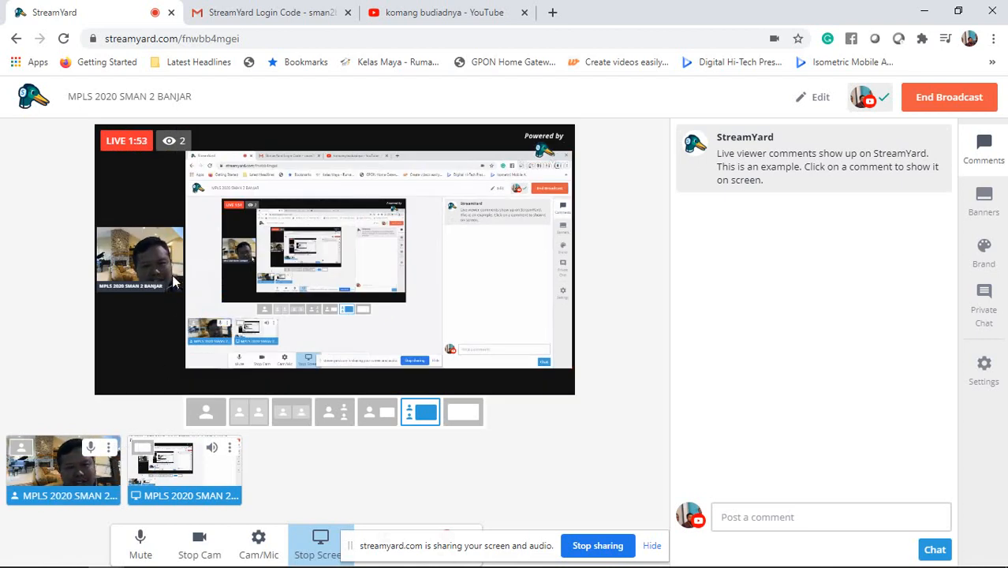
Step: Remove the webcam feed from the live stream and add it back
mouse_move(84, 474)
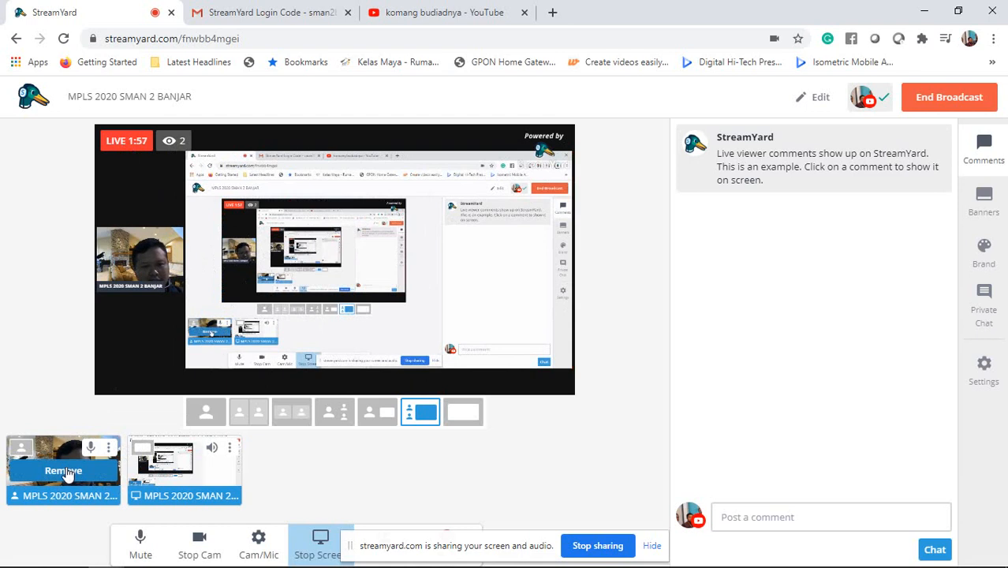
left_click(67, 471)
left_click(238, 401)
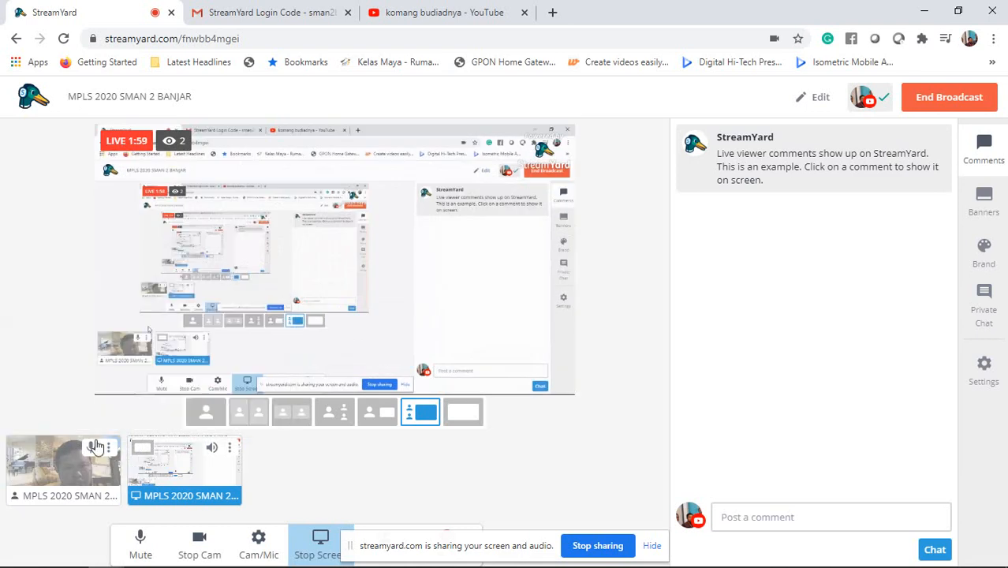
mouse_move(50, 464)
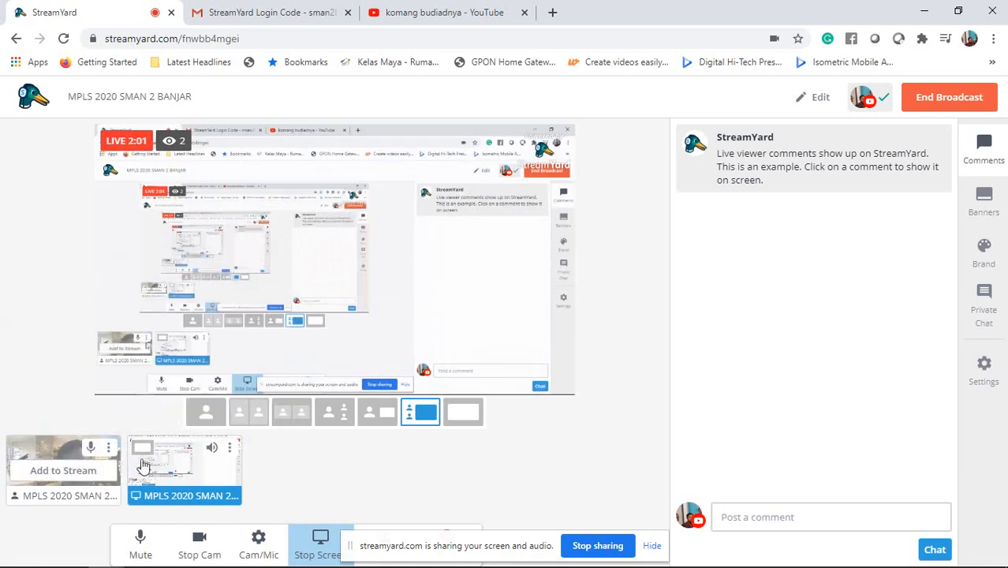
left_click(63, 471)
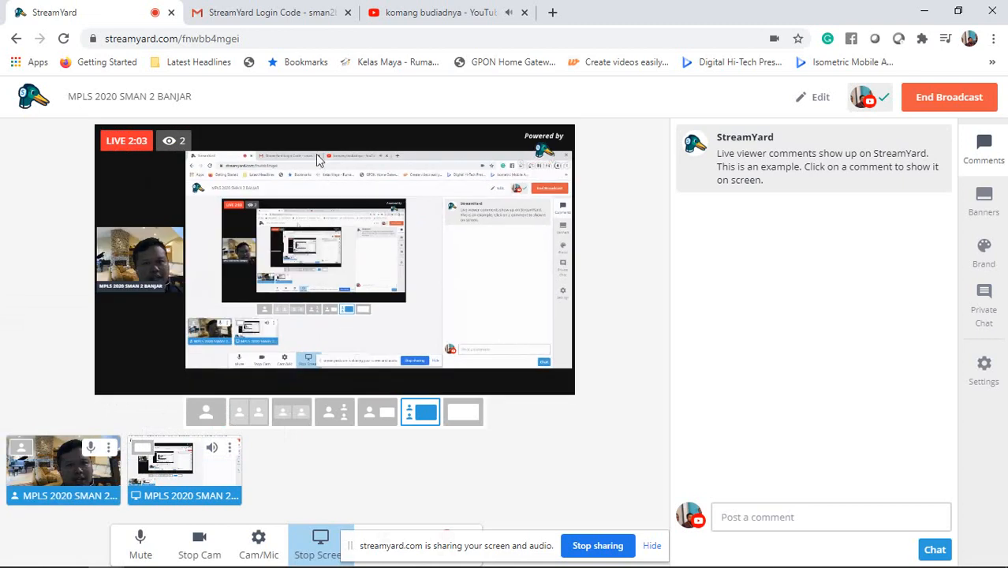
Step: Watch the live stream with the webcam on YouTube, including in full screen, and compare it with the StreamYard studio
left_click(406, 12)
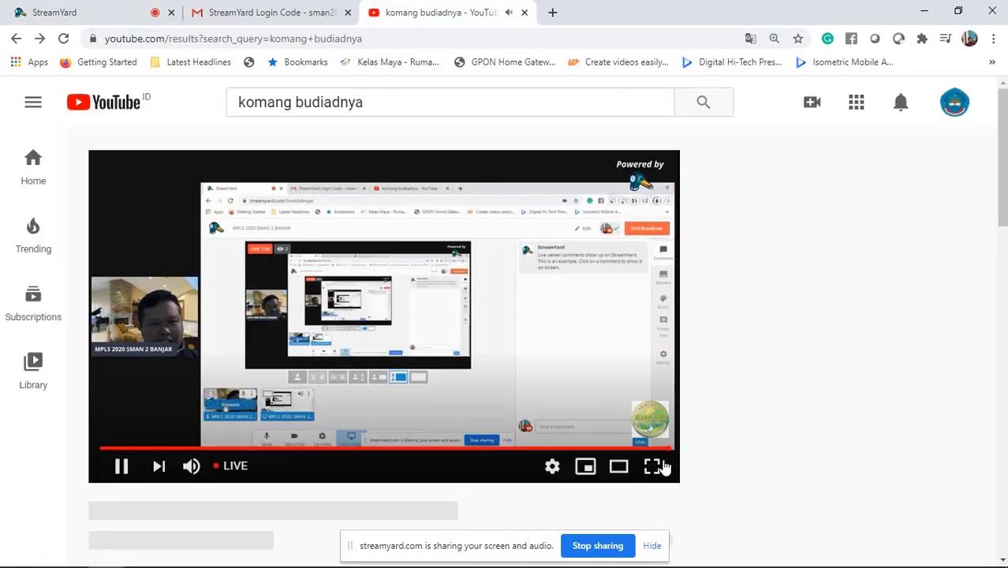
left_click(660, 467)
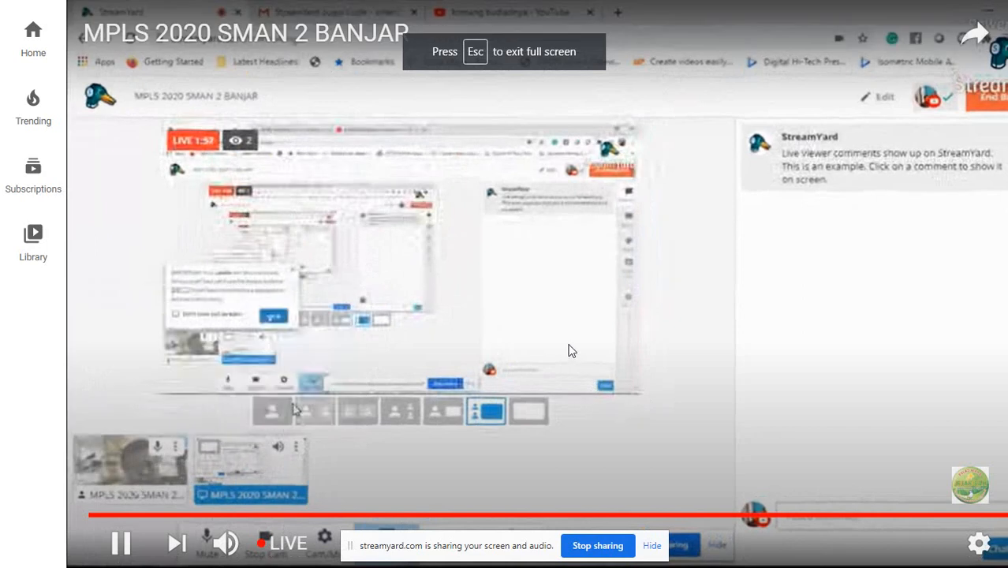
key("Escape")
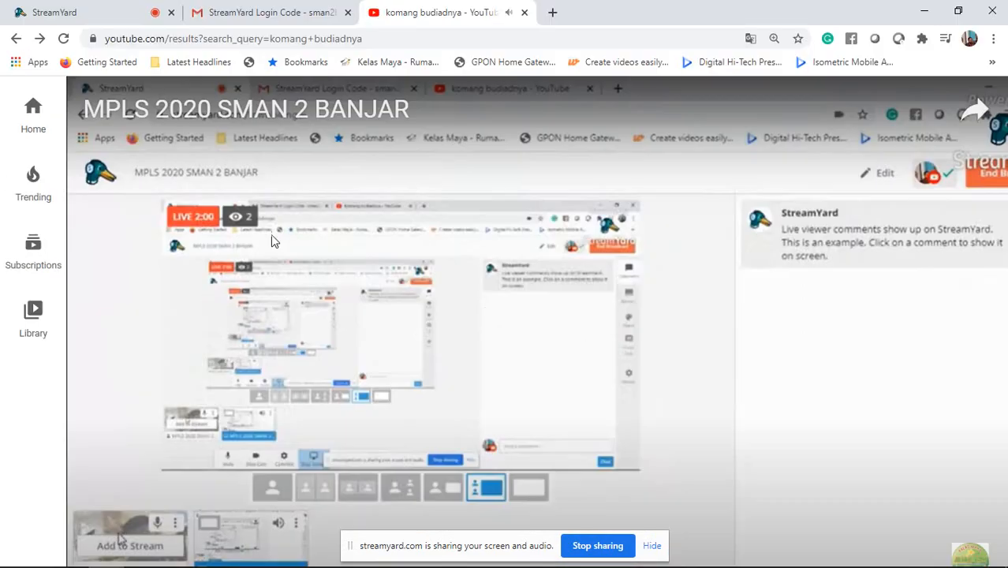
left_click(99, 19)
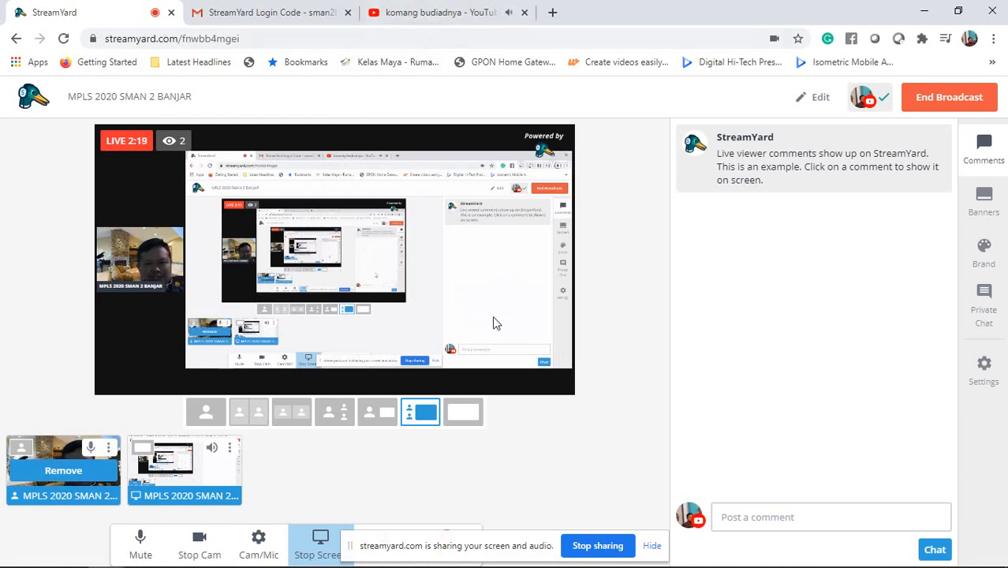
left_click(452, 26)
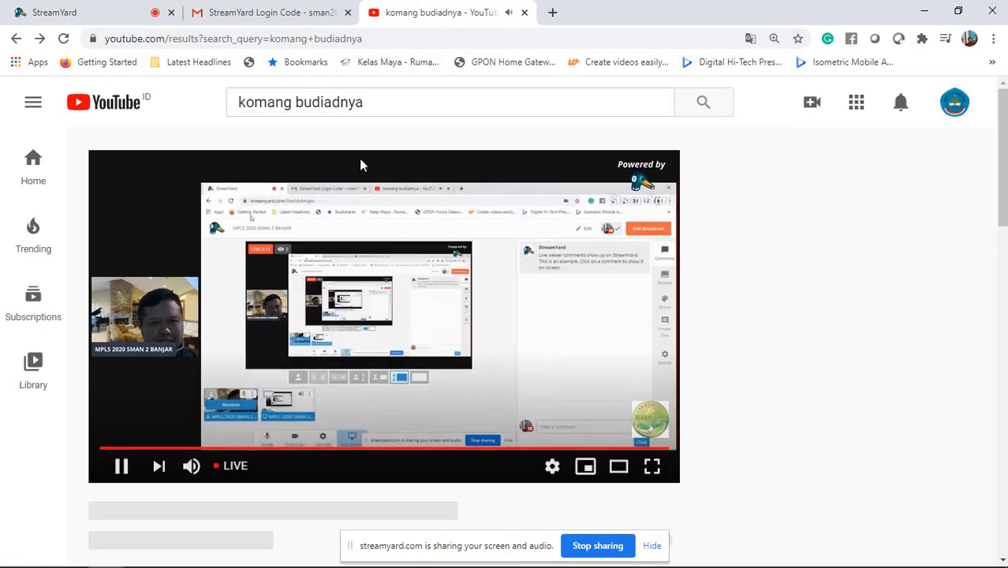
left_click(120, 14)
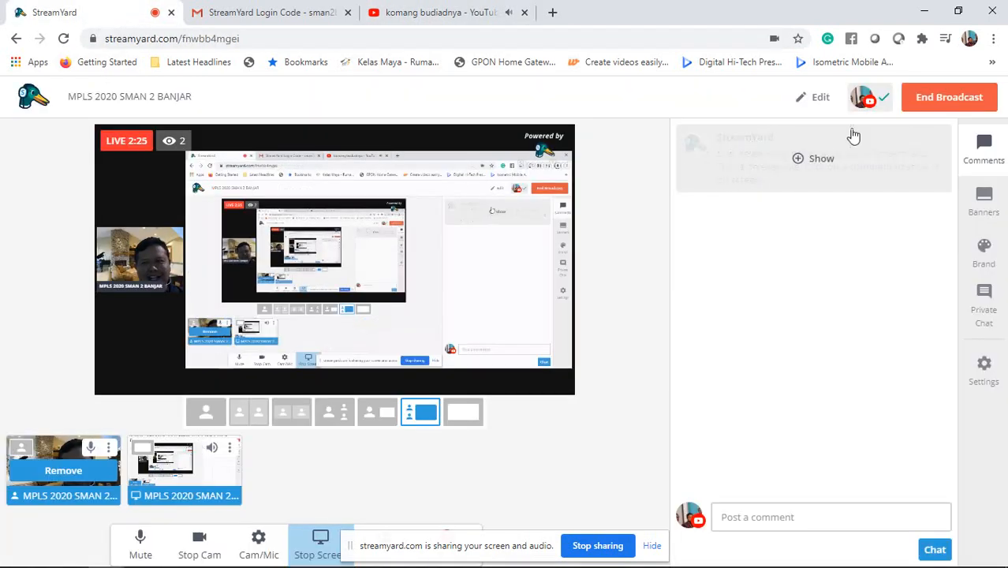
Step: Close the YouTube page, end the MPLS 2020 SMAN 2 BANJAR broadcast and dismiss the feedback dialog
left_click(524, 12)
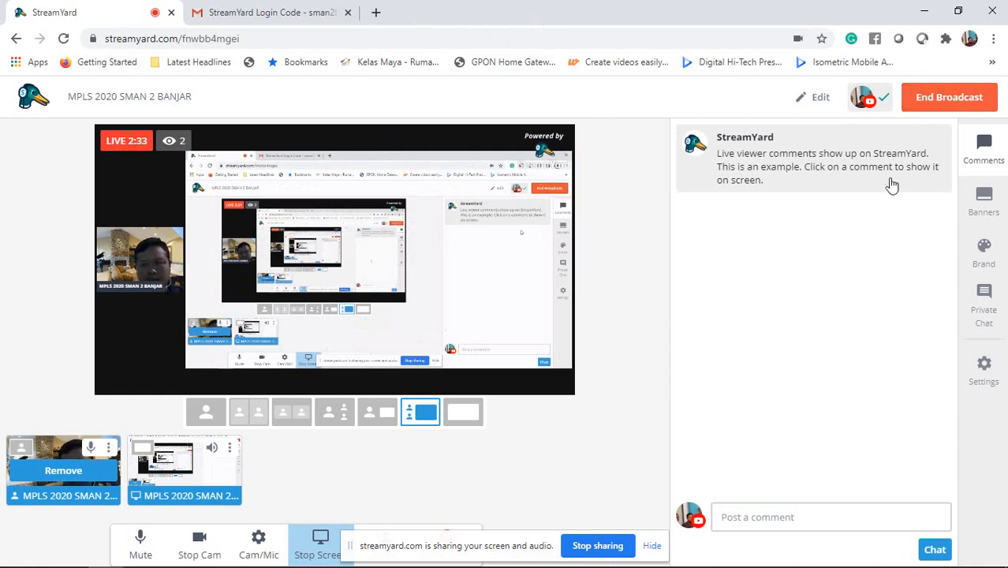
left_click(925, 106)
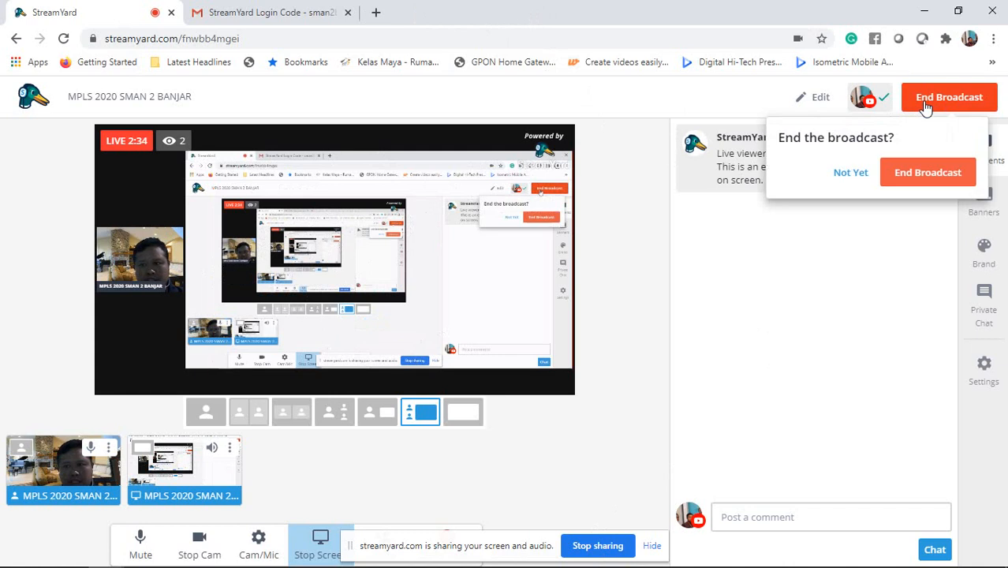
left_click(927, 172)
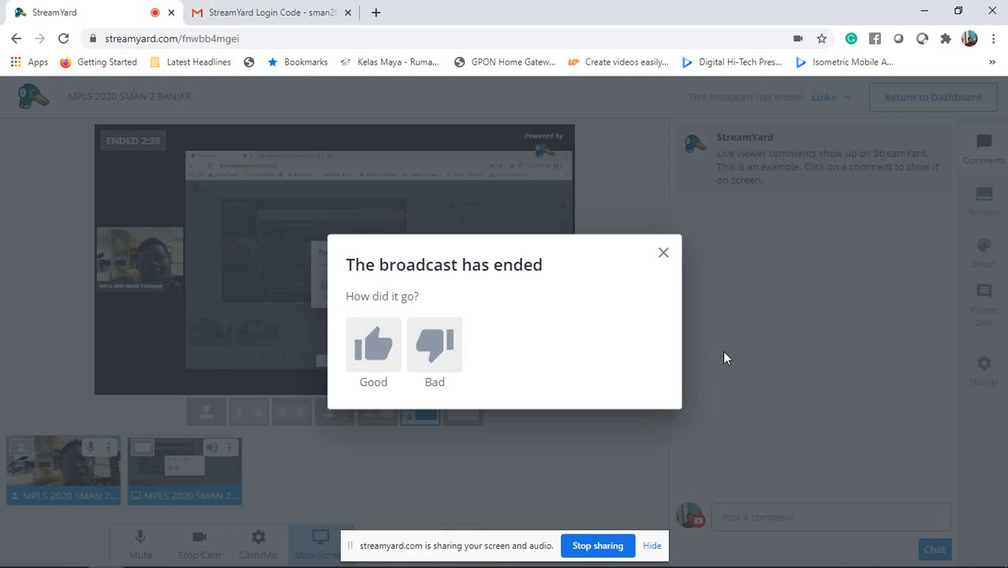
left_click(664, 255)
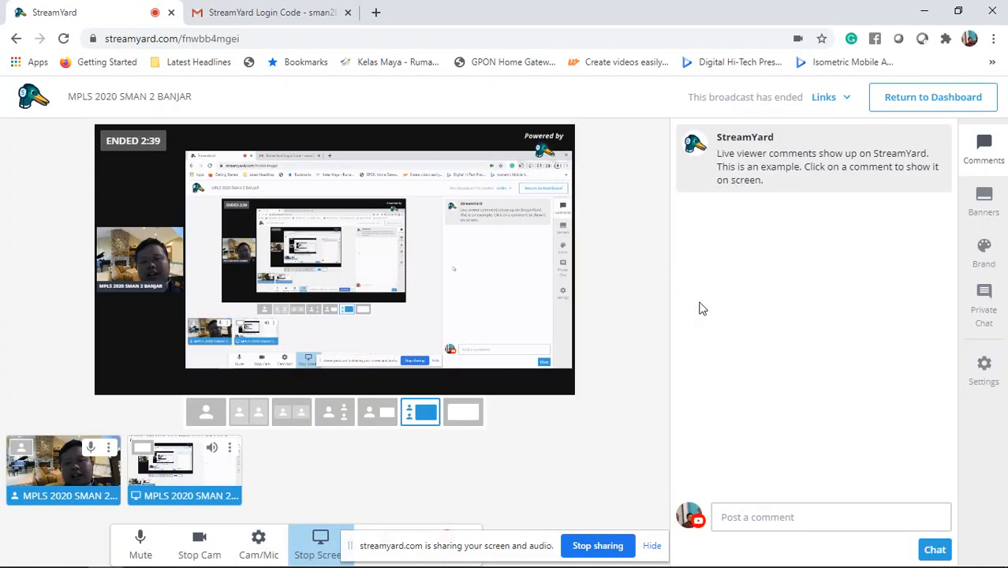
Step: Show the hidden icons of the Windows system tray
mouse_move(813, 562)
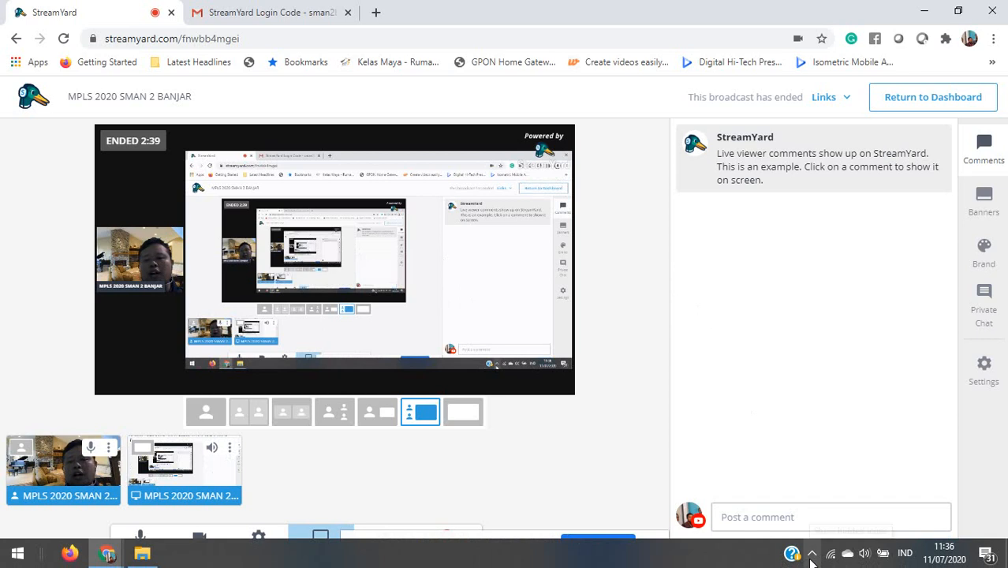
left_click(812, 555)
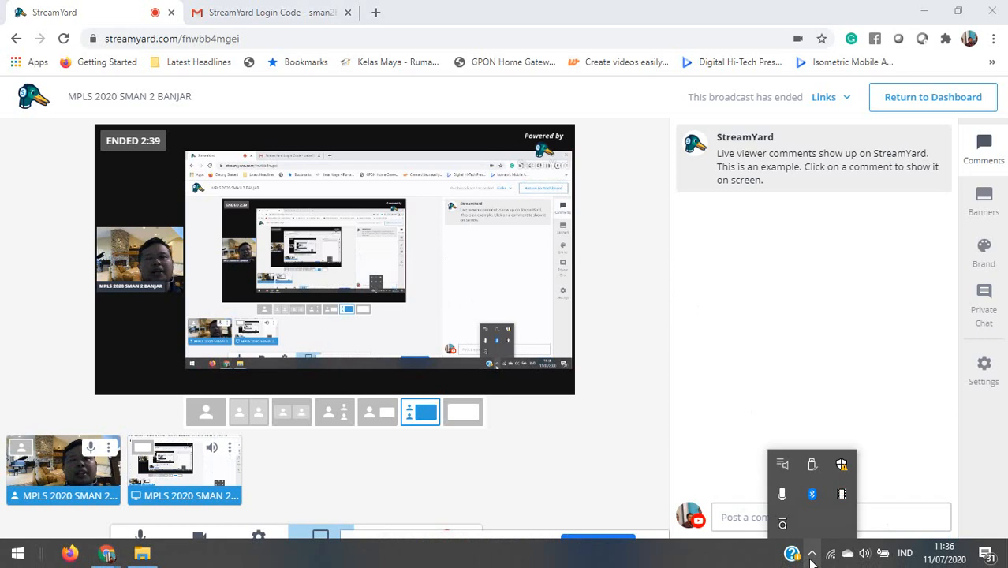